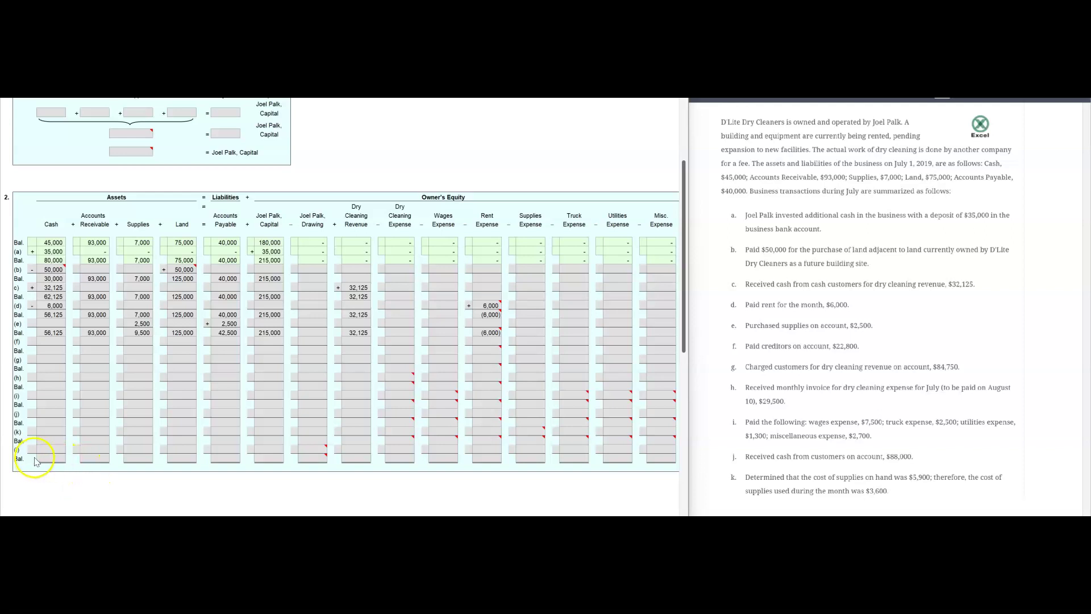
Step: Review the worksheet's instructions, the accounting equation section and the July transaction table
{"action": "scroll", "coordinate": [31, 442], "scroll_direction": "up", "scroll_amount": 4}
{"action": "scroll", "coordinate": [31, 442], "scroll_direction": "up", "scroll_amount": 2}
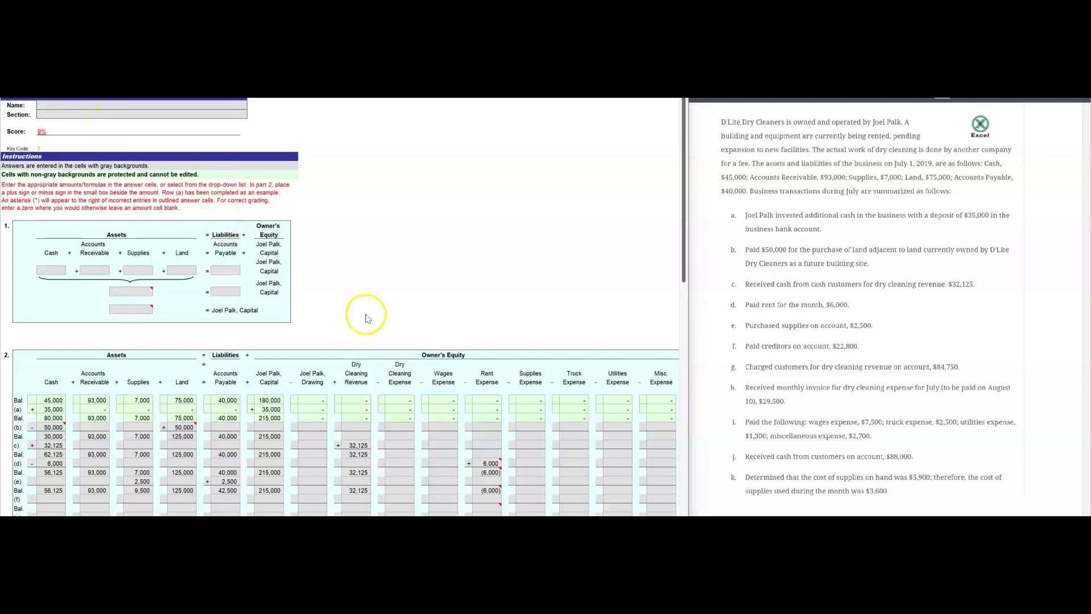
{"action": "scroll", "coordinate": [357, 307], "scroll_direction": "down", "scroll_amount": 3}
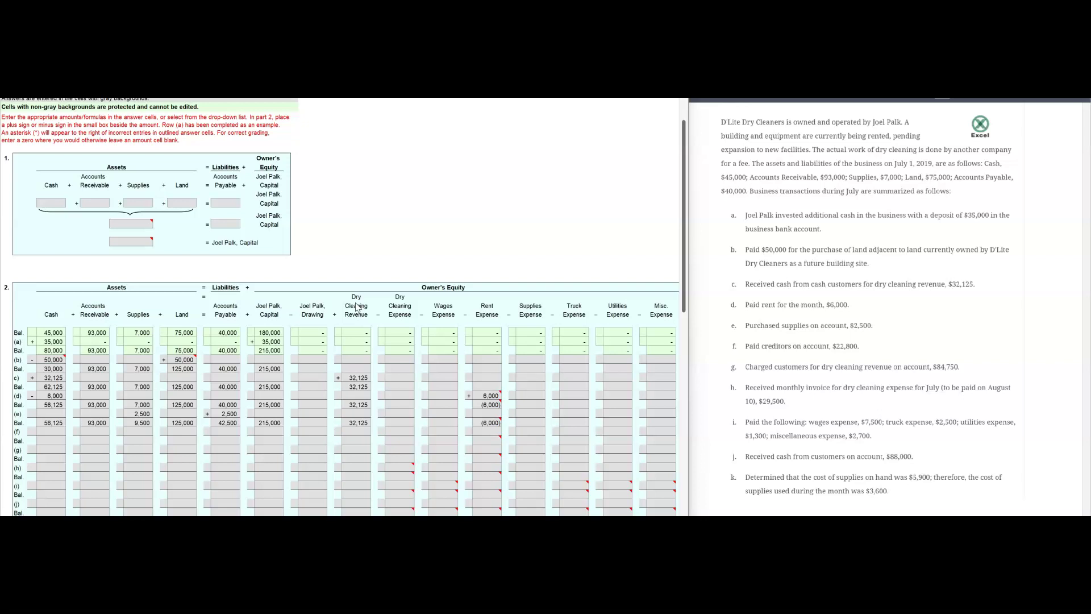
{"action": "scroll", "coordinate": [357, 308], "scroll_direction": "down", "scroll_amount": 1}
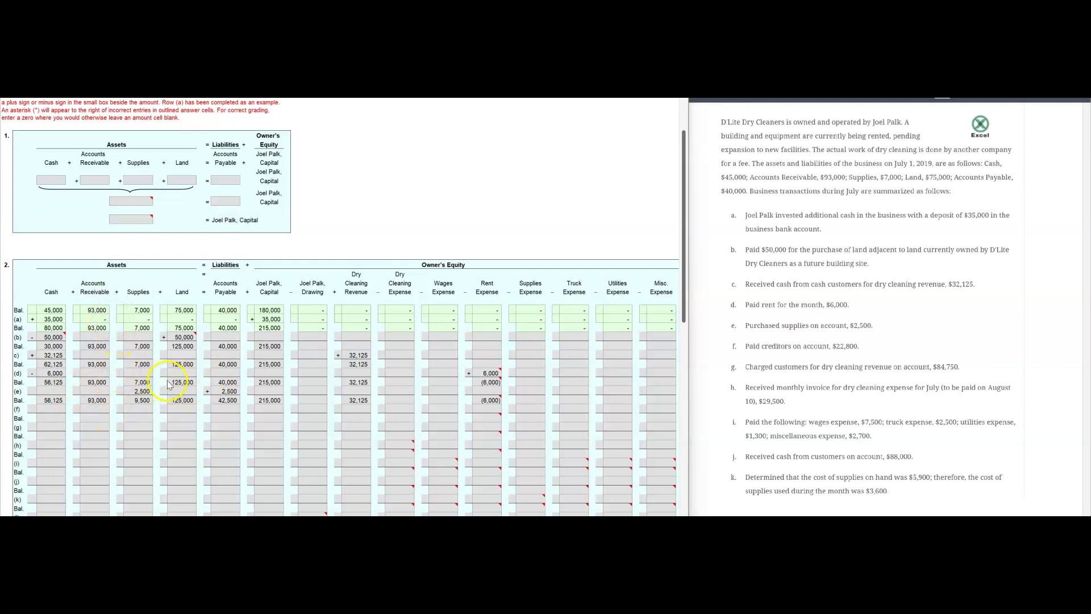
{"action": "scroll", "coordinate": [174, 386], "scroll_direction": "up", "scroll_amount": 3}
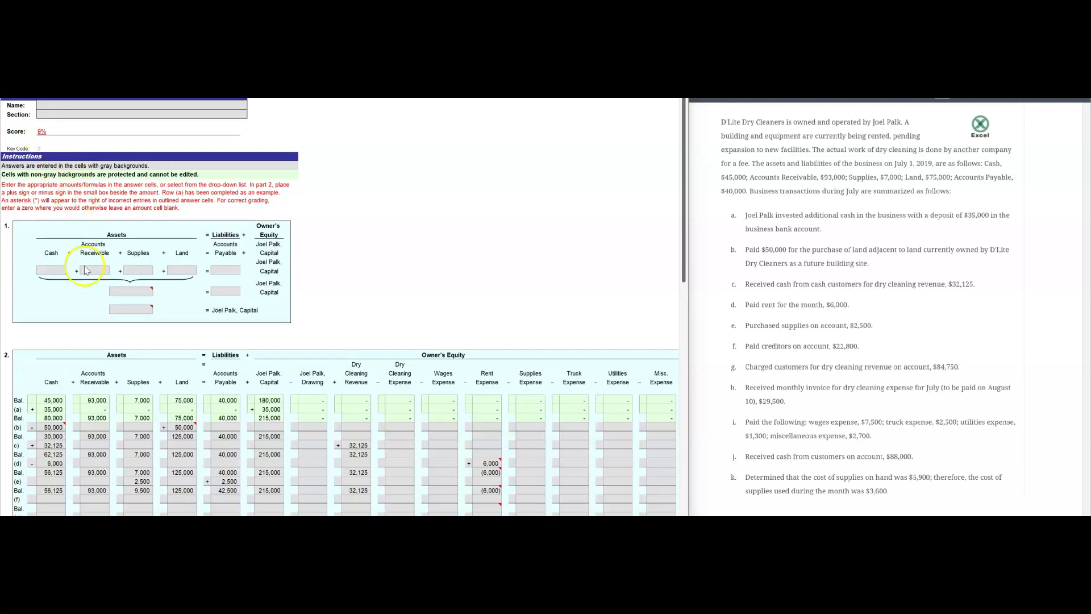
{"action": "scroll", "coordinate": [323, 292], "scroll_direction": "down", "scroll_amount": 3}
{"action": "scroll", "coordinate": [330, 295], "scroll_direction": "down", "scroll_amount": 1}
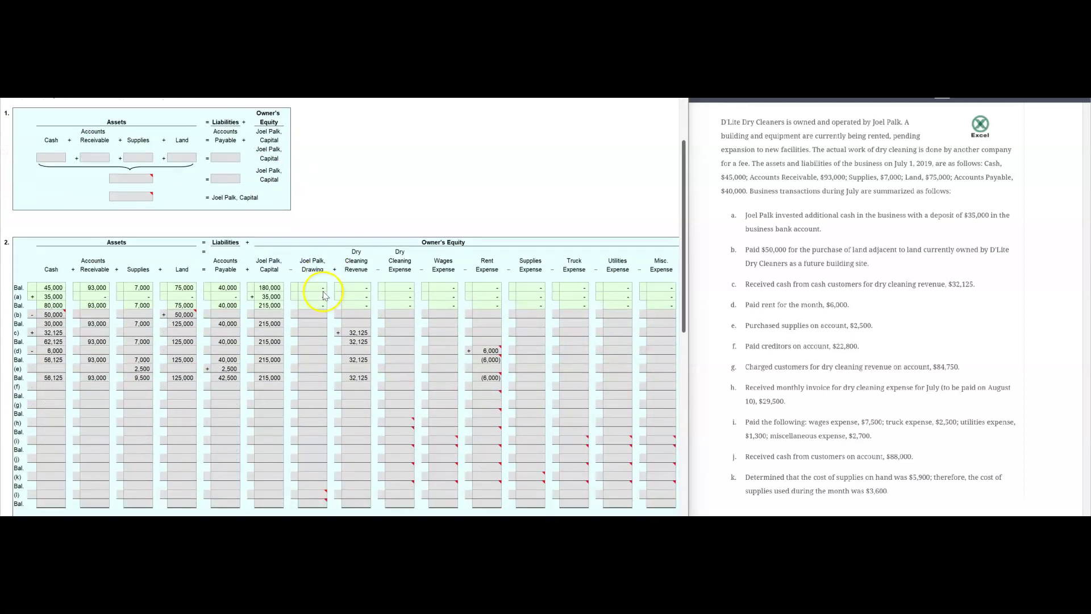
{"action": "scroll", "coordinate": [327, 294], "scroll_direction": "up", "scroll_amount": 1}
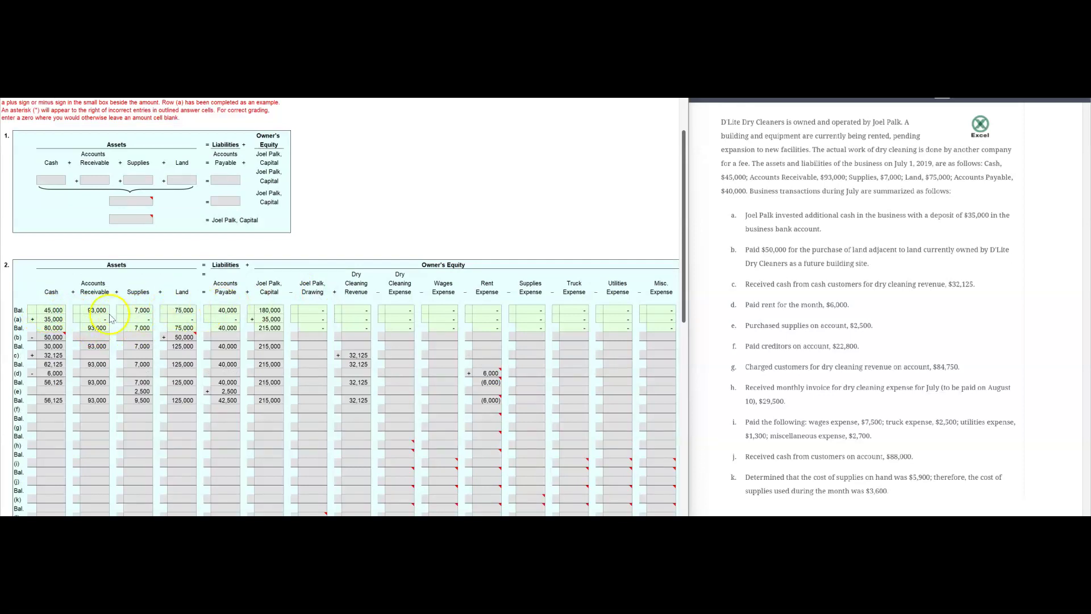
Step: Compare the sum of the opening asset balances with the sum of the opening accounts payable and capital balances
{"action": "left_click", "coordinate": [63, 283]}
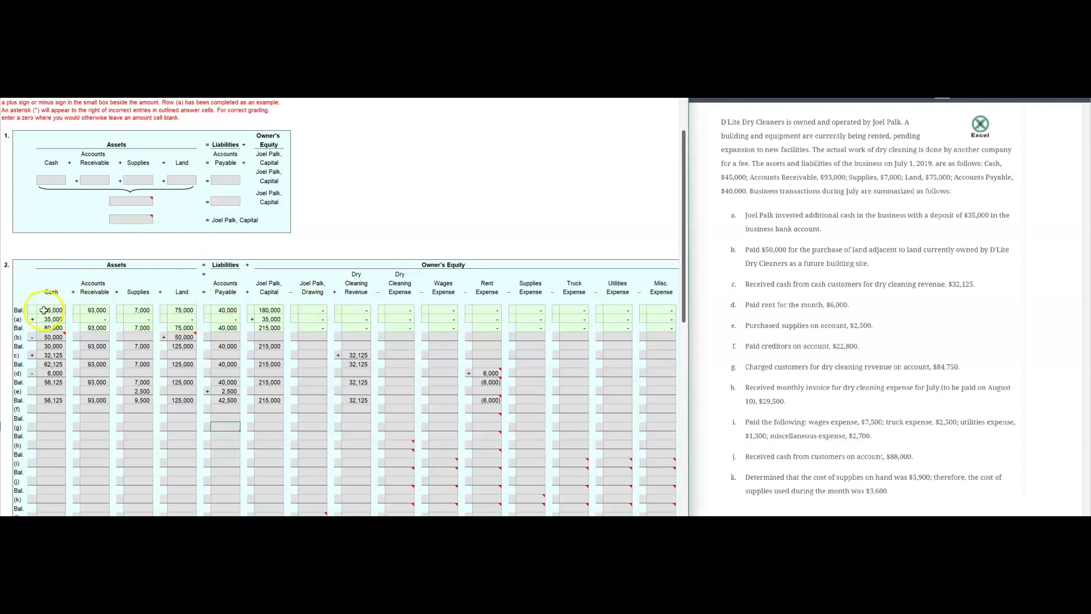
{"action": "left_click_drag", "start_coordinate": [46, 309], "coordinate": [183, 311]}
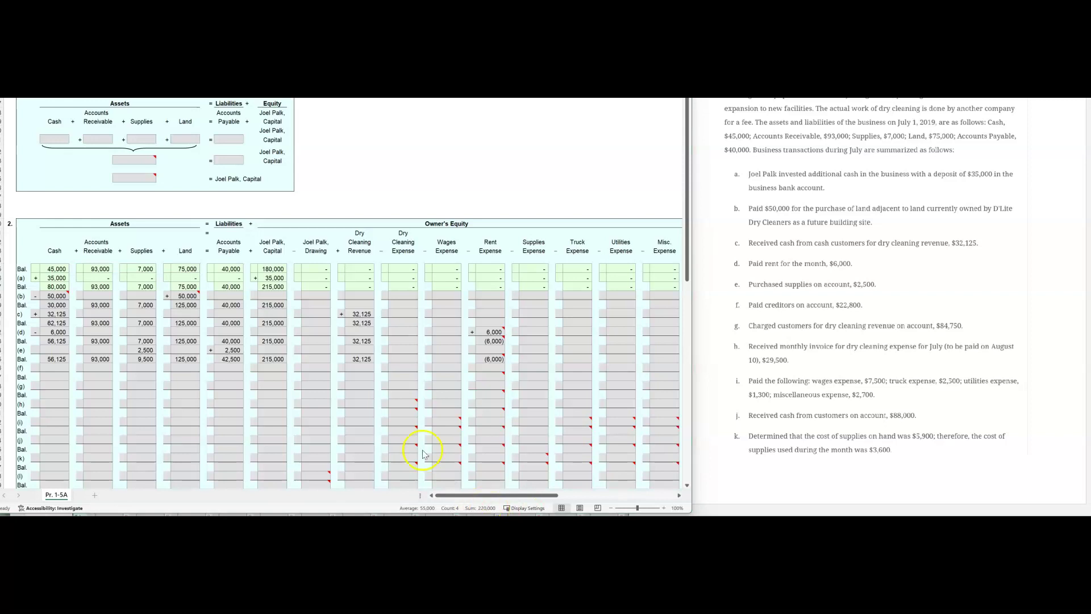
{"action": "left_click", "coordinate": [166, 287]}
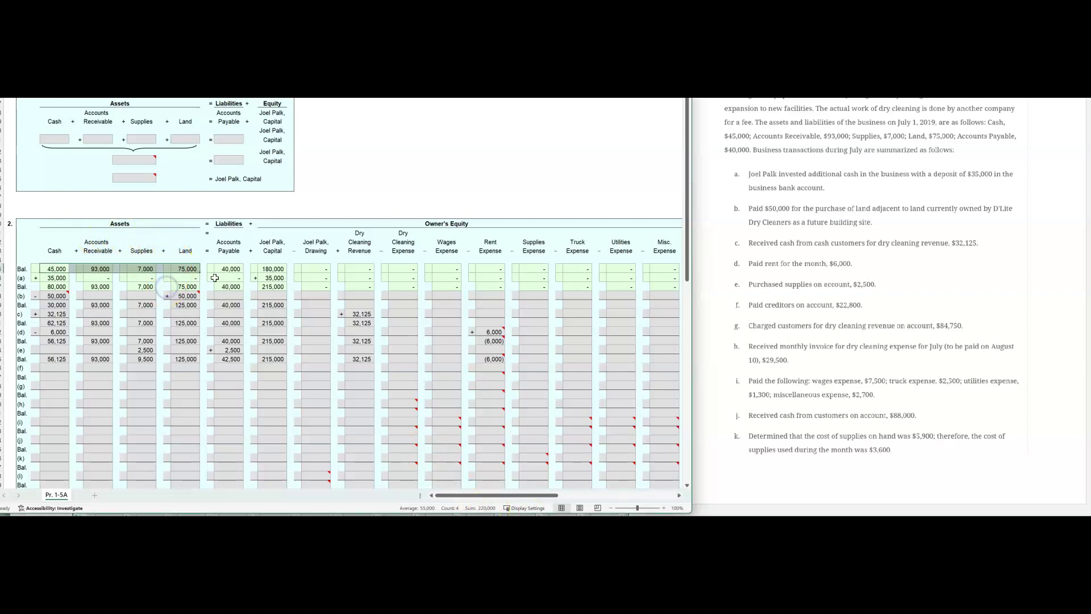
{"action": "left_click_drag", "start_coordinate": [229, 269], "coordinate": [275, 269]}
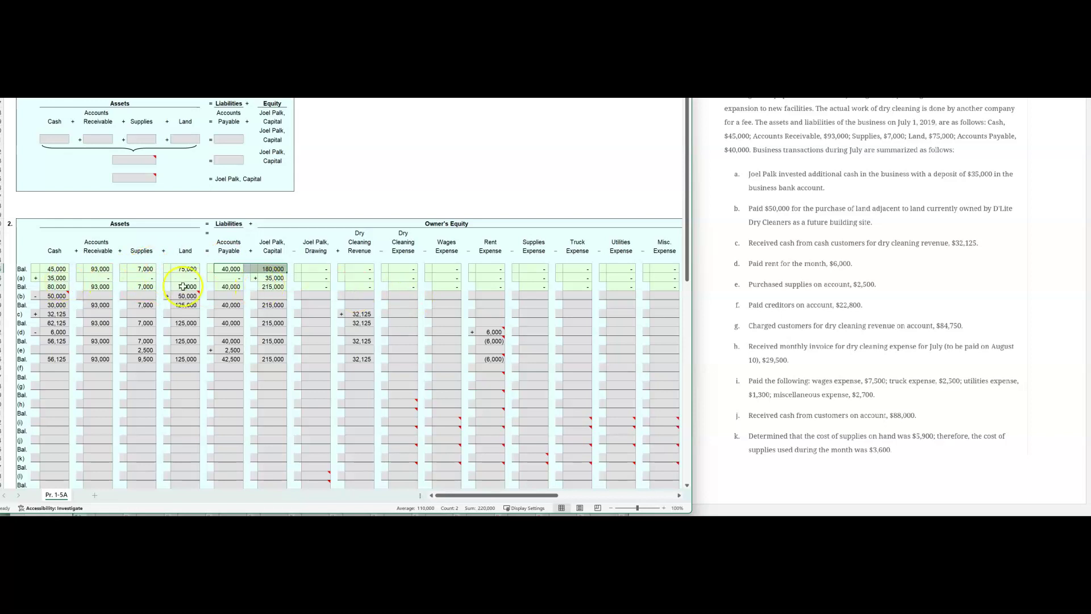
Step: Examine the cash balance after transaction (a) and the cash and land entries for transaction (b)
{"action": "left_click", "coordinate": [55, 286]}
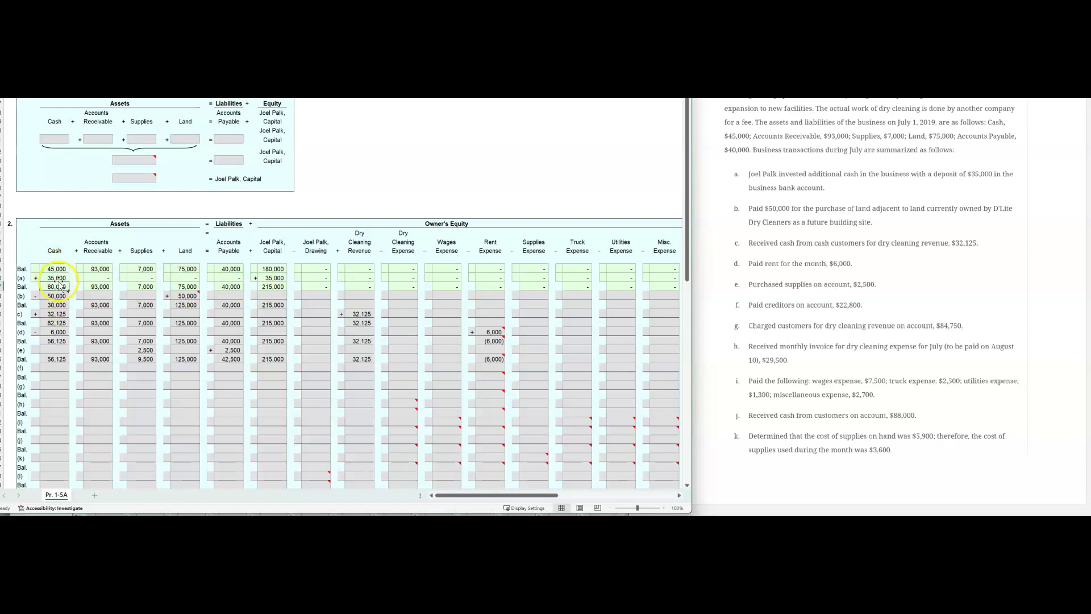
{"action": "mouse_move", "coordinate": [53, 293]}
{"action": "mouse_move", "coordinate": [185, 299]}
{"action": "left_click", "coordinate": [48, 299]}
Step: Fill the first two asset account lines of the balance sheet with Cash and Accounts receivable
{"action": "scroll", "coordinate": [321, 401], "scroll_direction": "down", "scroll_amount": 3}
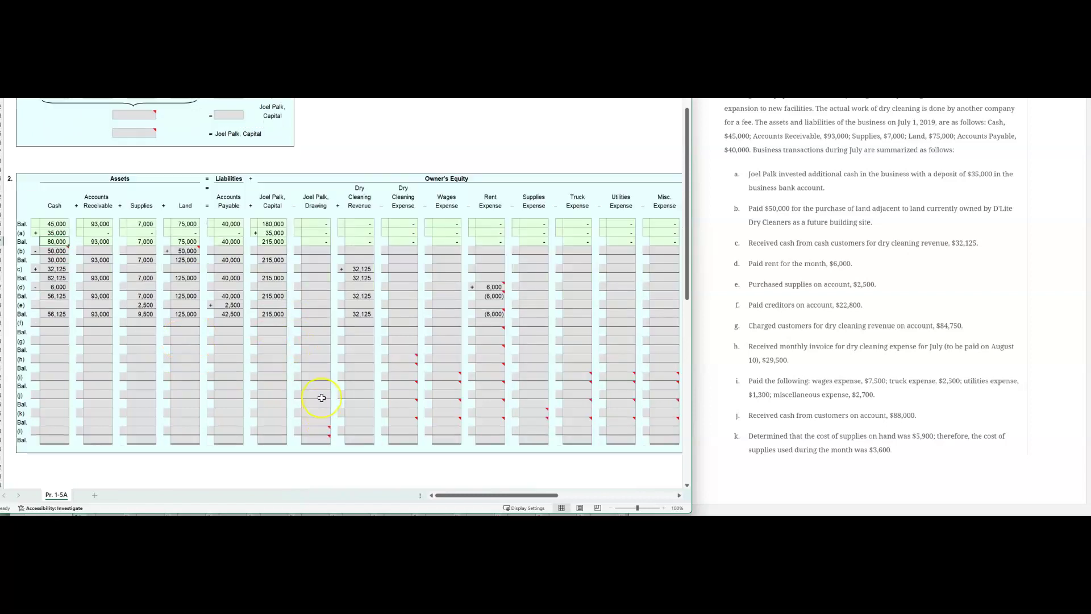
{"action": "scroll", "coordinate": [322, 398], "scroll_direction": "up", "scroll_amount": 1}
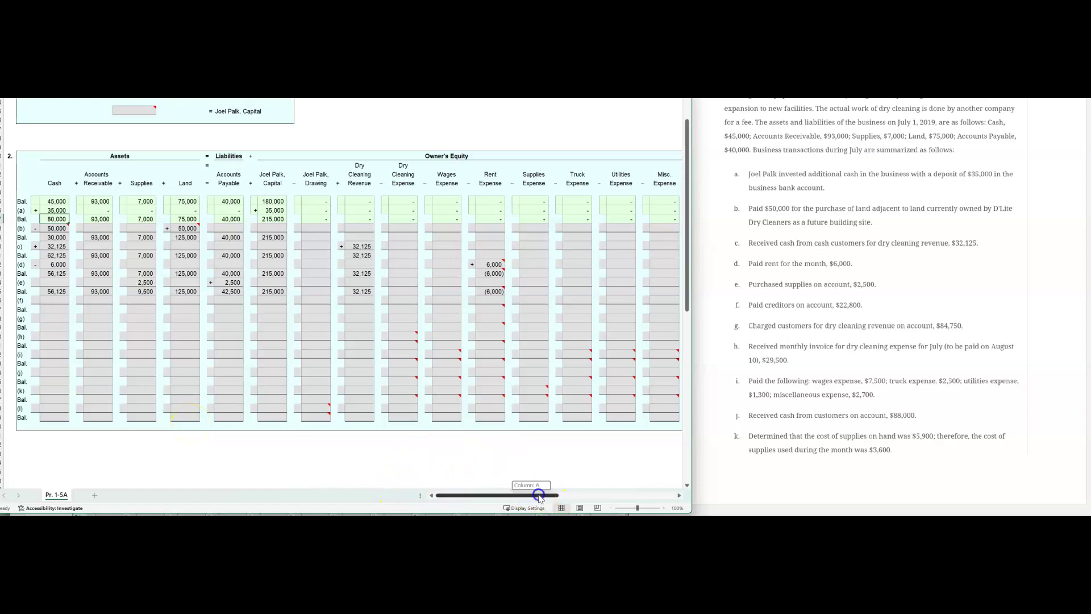
{"action": "left_click_drag", "start_coordinate": [546, 495], "coordinate": [568, 496]}
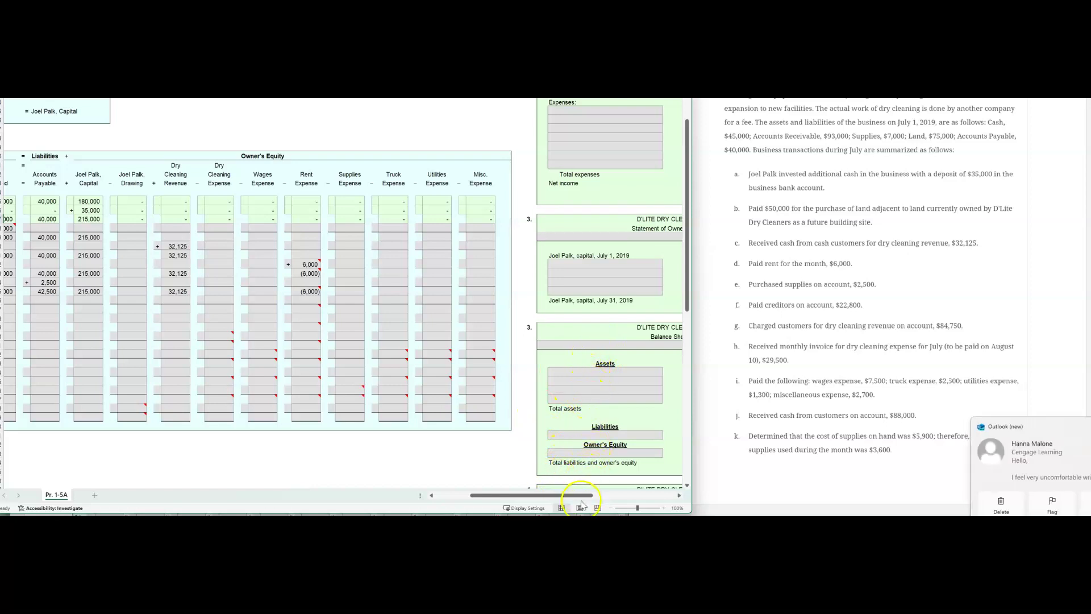
{"action": "left_click_drag", "start_coordinate": [581, 499], "coordinate": [610, 492]}
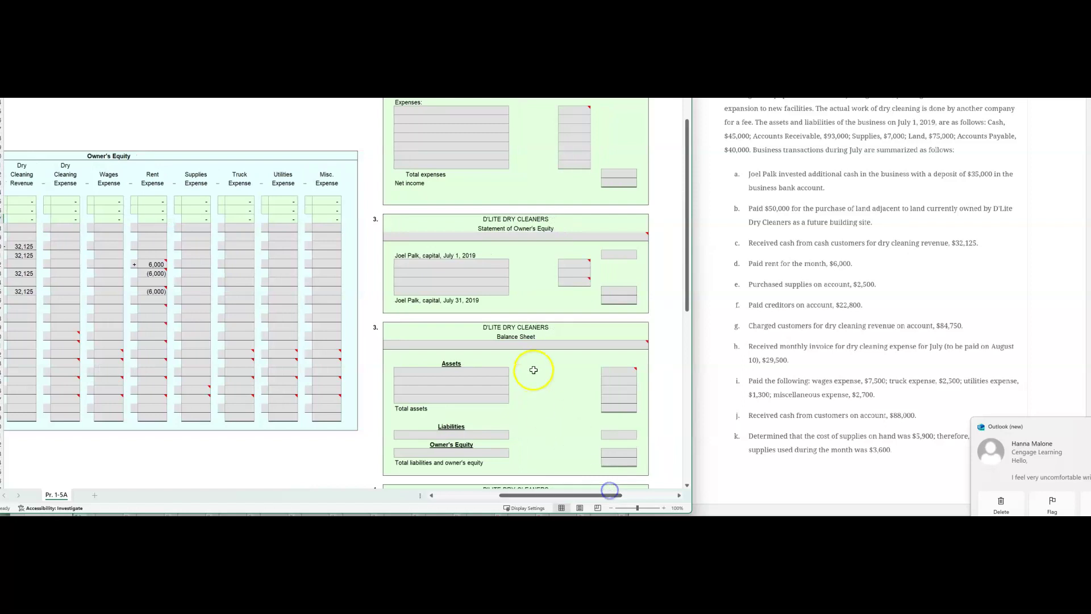
{"action": "left_click", "coordinate": [449, 374]}
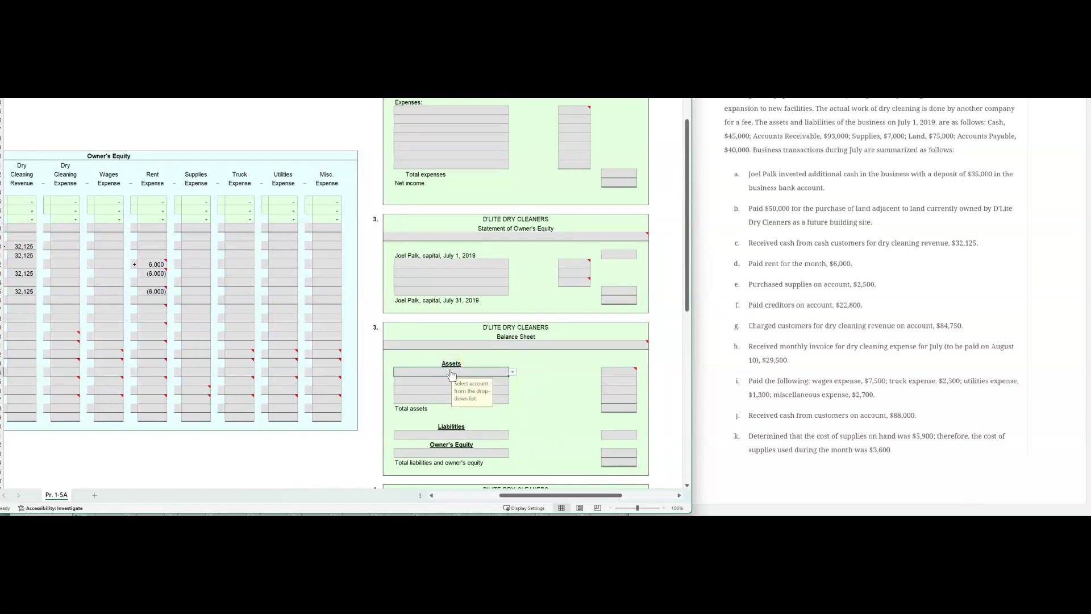
{"action": "left_click", "coordinate": [512, 372]}
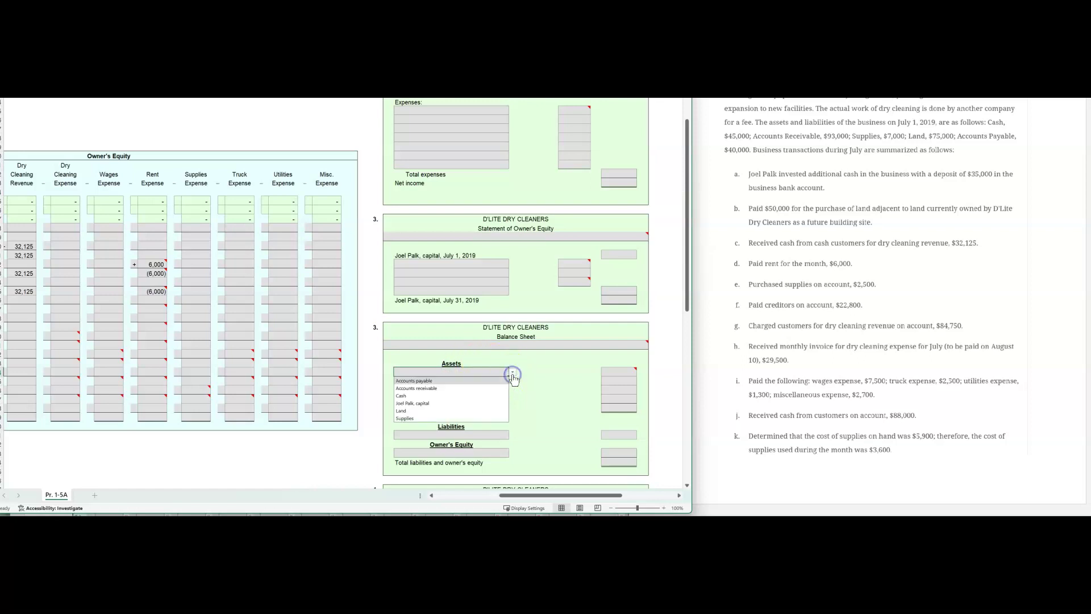
{"action": "left_click", "coordinate": [402, 395]}
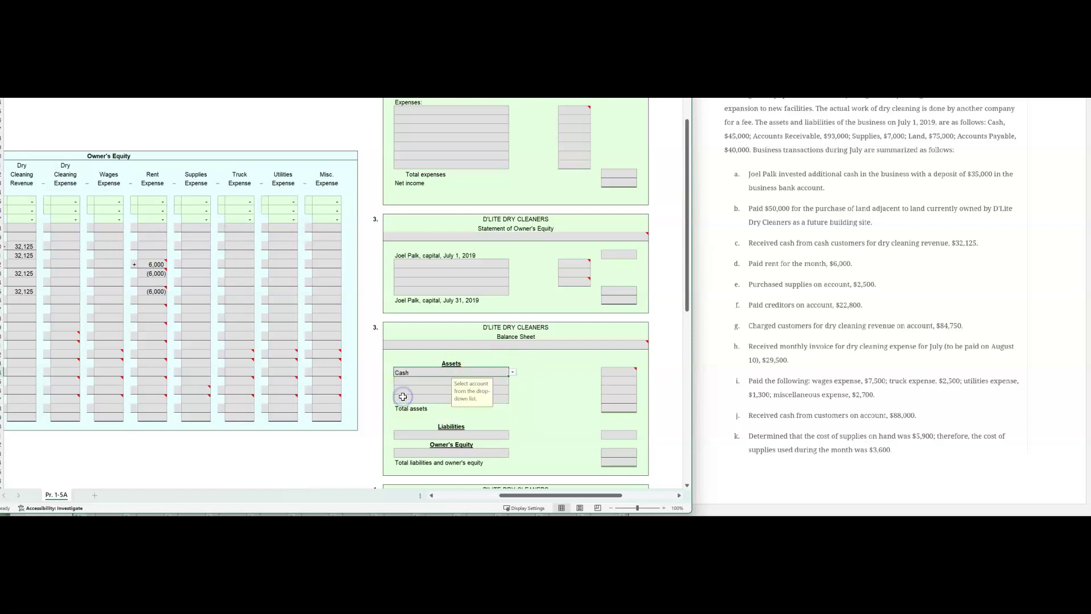
{"action": "left_click", "coordinate": [507, 383]}
{"action": "left_click", "coordinate": [512, 381]}
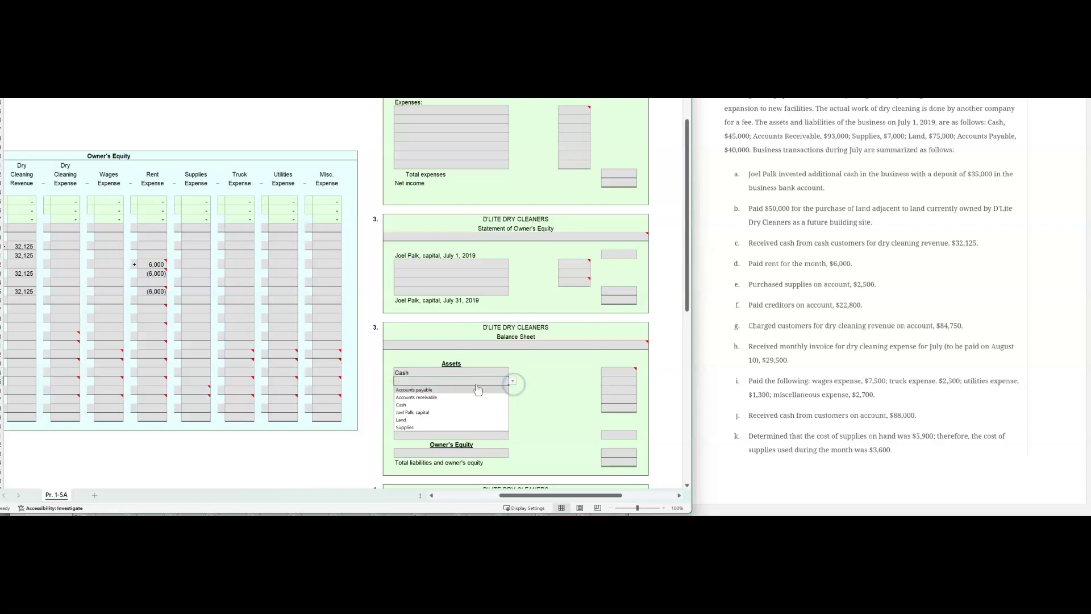
{"action": "left_click", "coordinate": [402, 397]}
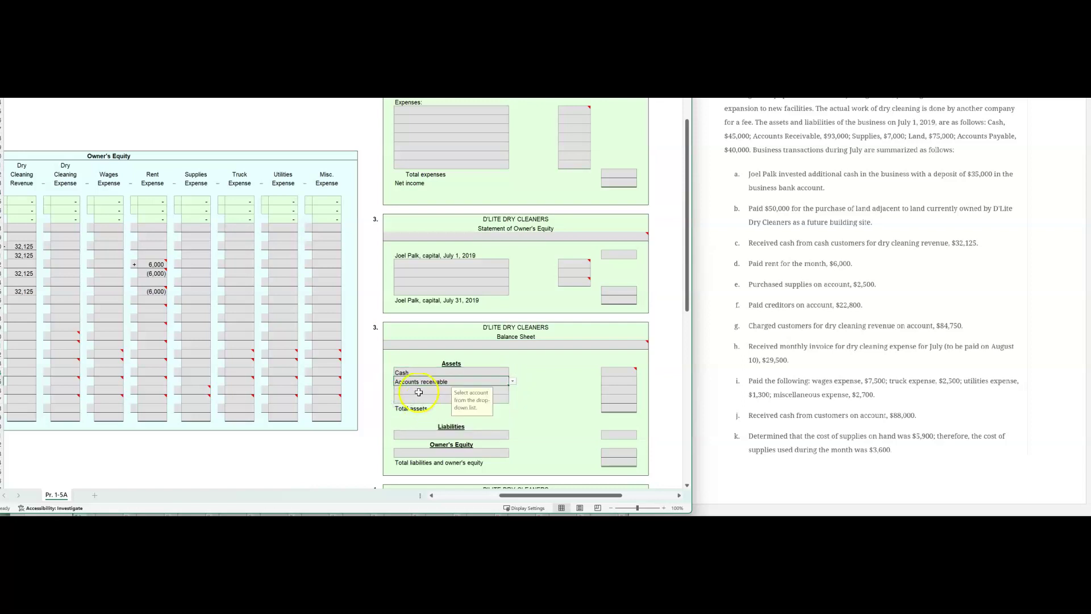
Step: Fill the remaining two asset account lines of the balance sheet with Supplies and Land
{"action": "left_click", "coordinate": [506, 391]}
{"action": "left_click", "coordinate": [512, 390]}
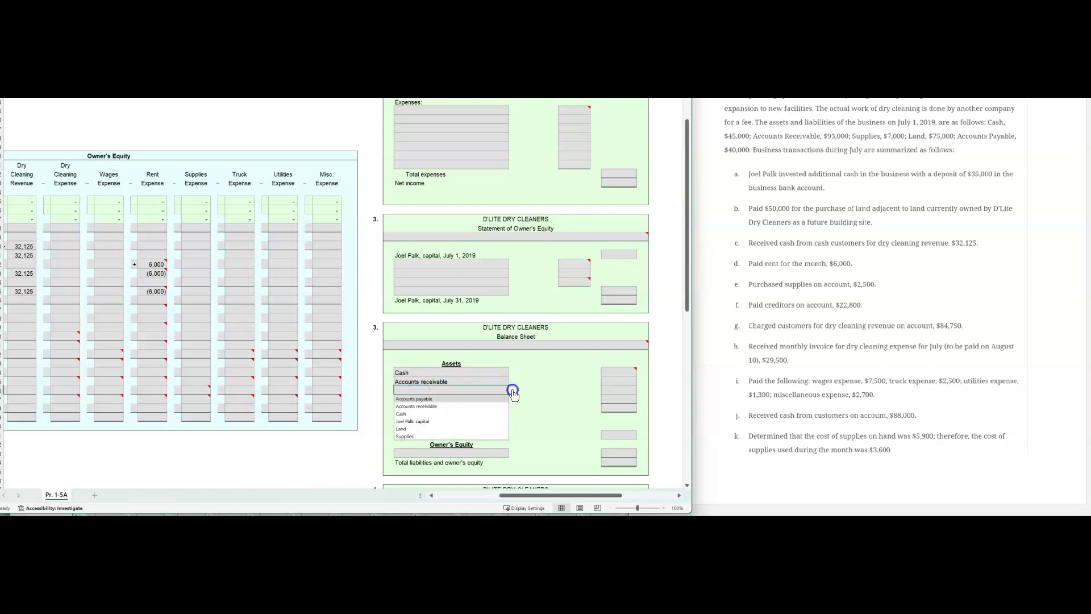
{"action": "left_click", "coordinate": [419, 436]}
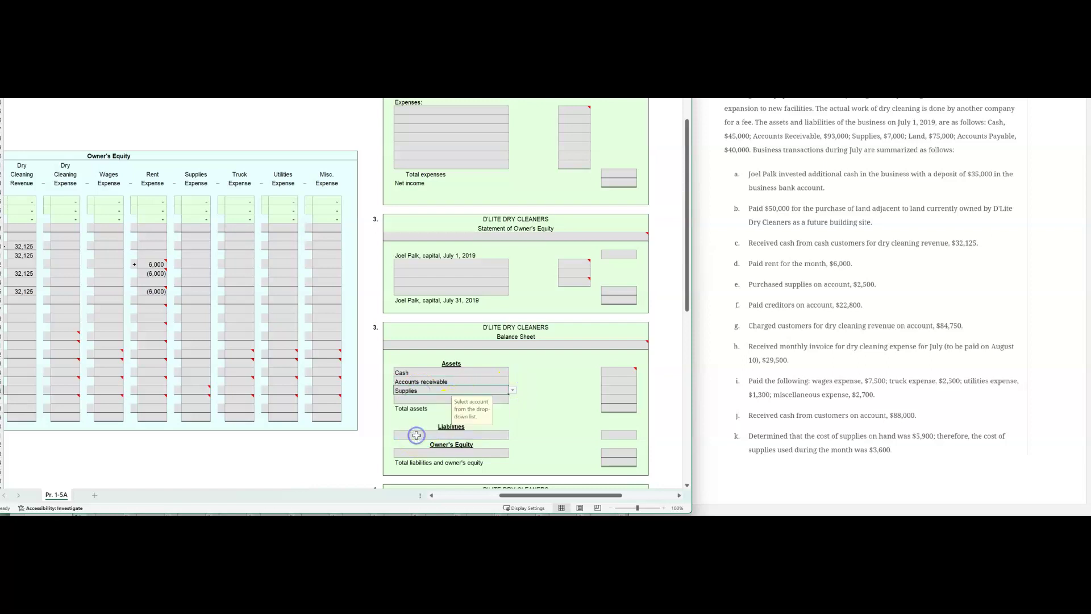
{"action": "left_click", "coordinate": [430, 400]}
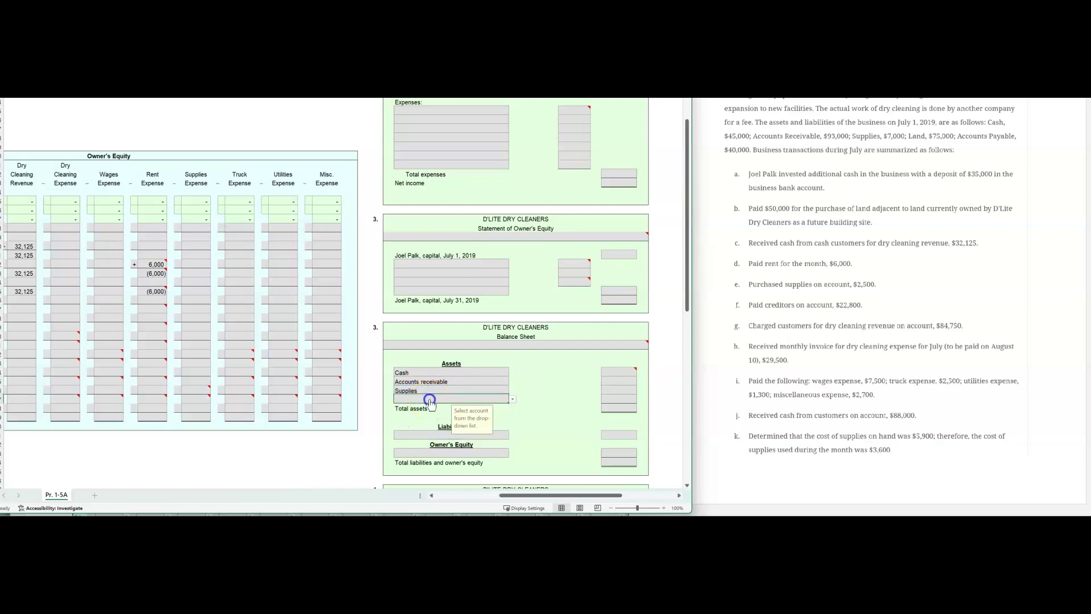
{"action": "left_click", "coordinate": [512, 400]}
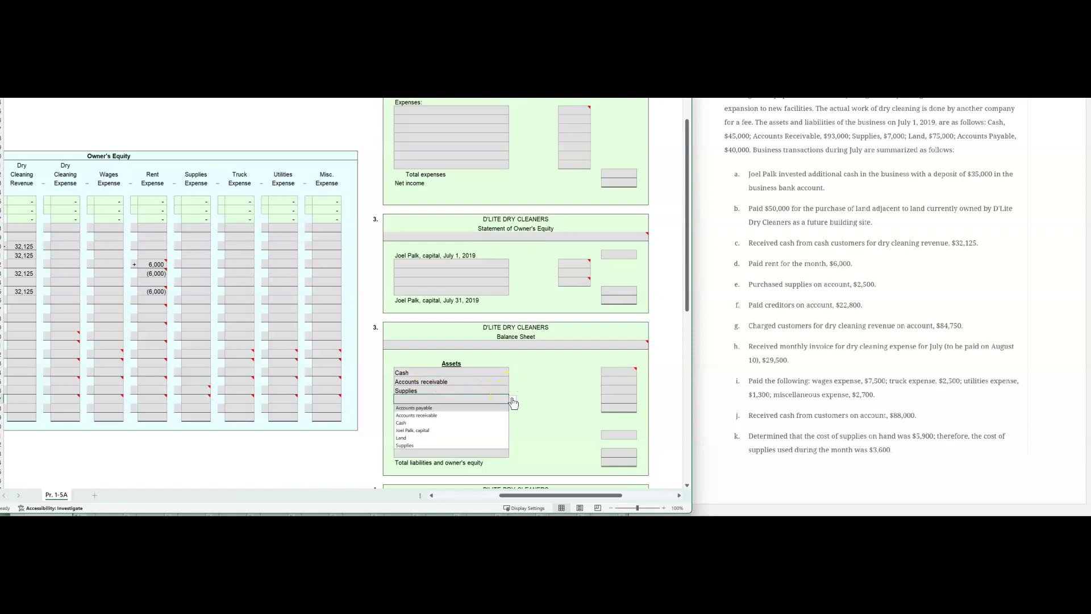
{"action": "left_click", "coordinate": [403, 441]}
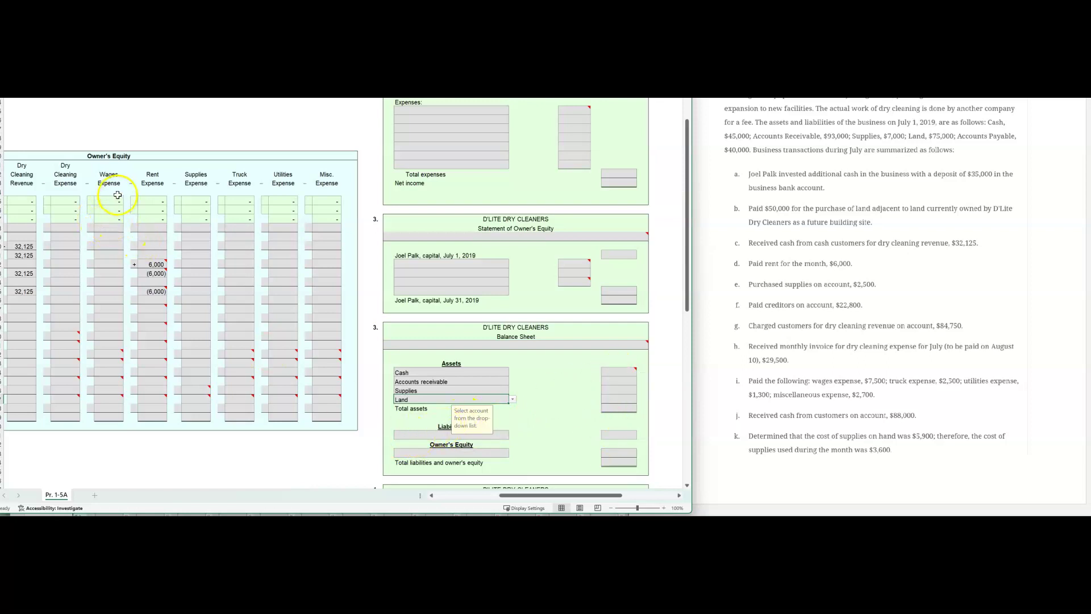
Step: Set the account under Owner's Equity on the balance sheet to the owner's capital account
{"action": "left_click_drag", "start_coordinate": [501, 499], "coordinate": [459, 501]}
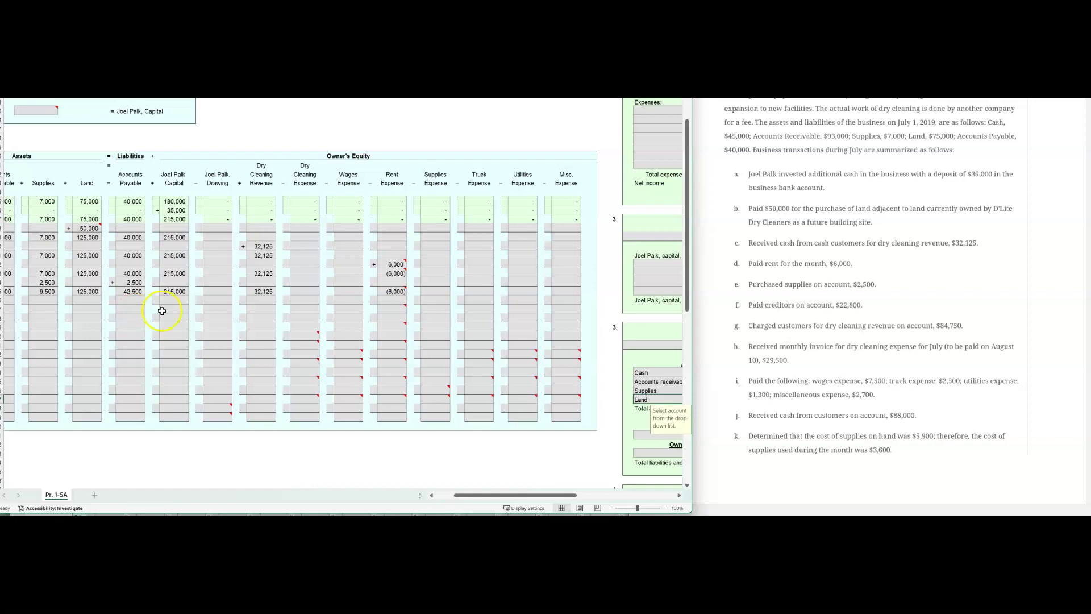
{"action": "left_click_drag", "start_coordinate": [575, 496], "coordinate": [621, 498]}
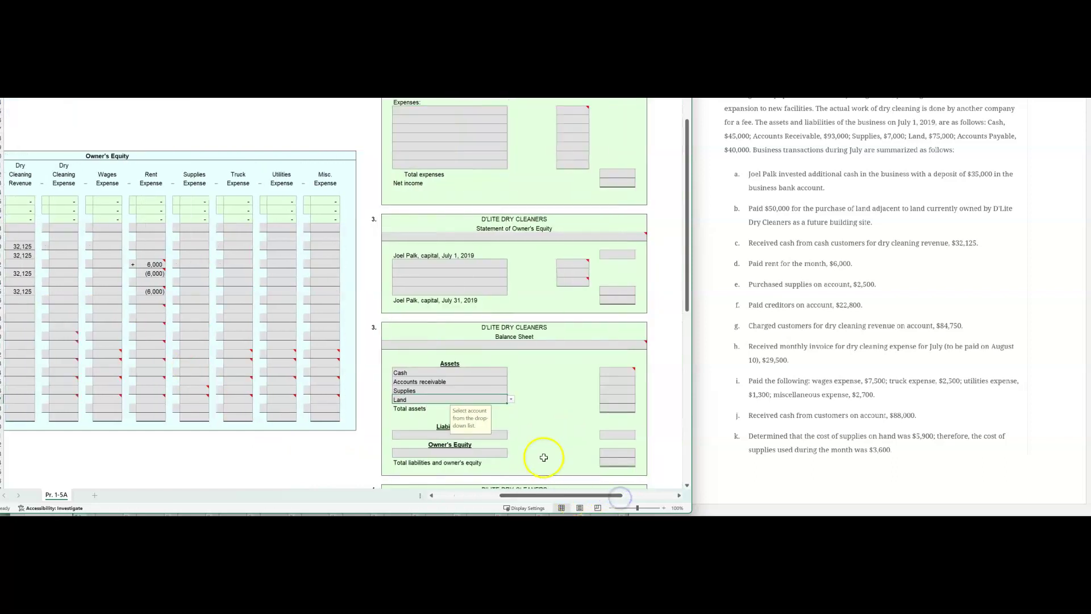
{"action": "scroll", "coordinate": [460, 429], "scroll_direction": "down", "scroll_amount": 1}
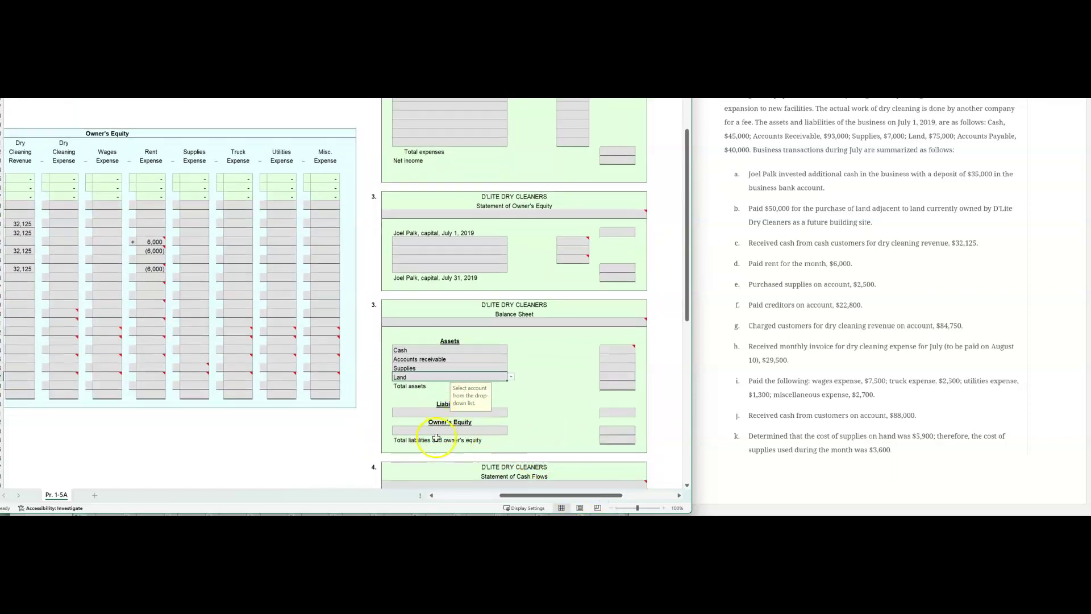
{"action": "left_click", "coordinate": [440, 431]}
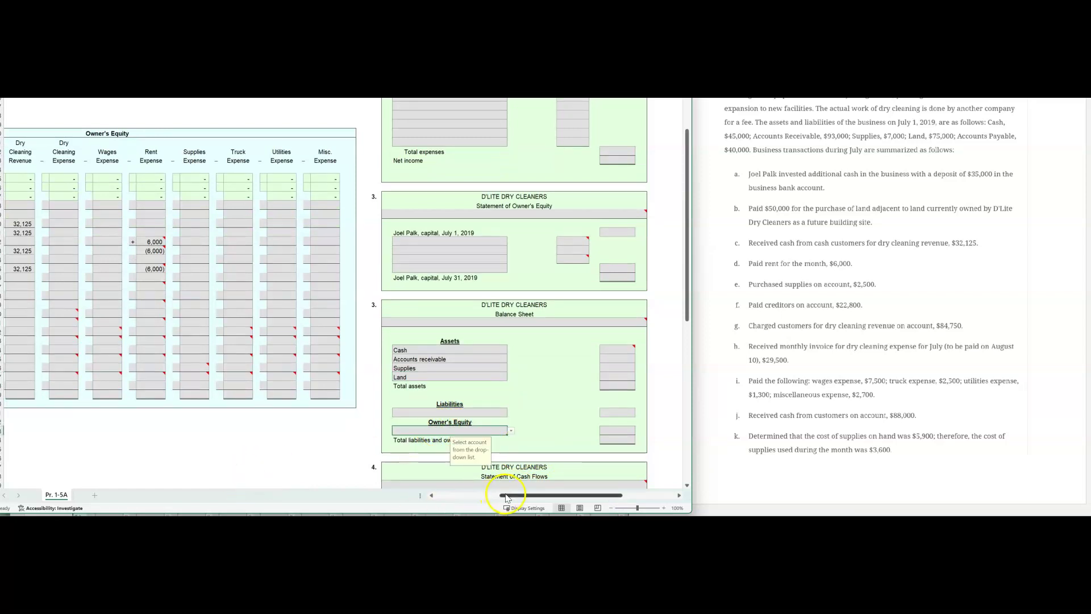
{"action": "scroll", "coordinate": [408, 433], "scroll_direction": "down", "scroll_amount": 4}
{"action": "scroll", "coordinate": [408, 433], "scroll_direction": "down", "scroll_amount": 1}
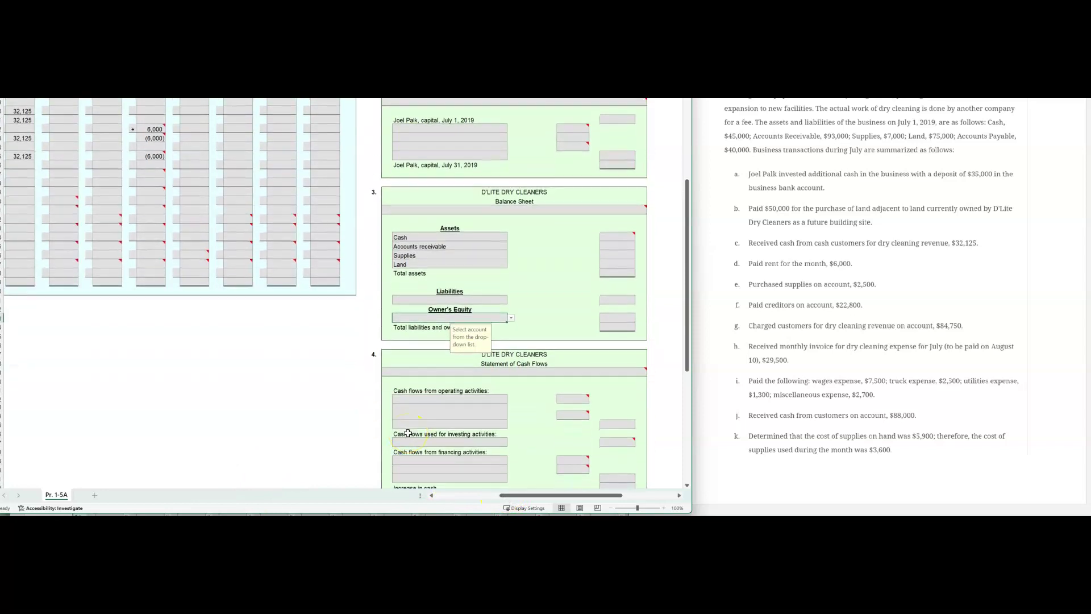
{"action": "scroll", "coordinate": [452, 231], "scroll_direction": "up", "scroll_amount": 5}
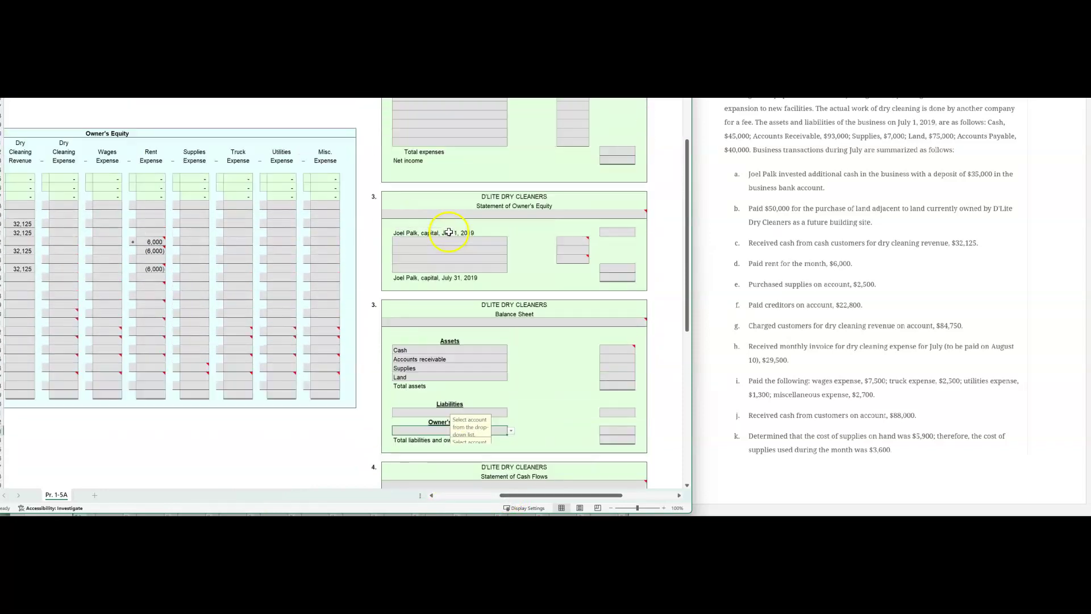
{"action": "scroll", "coordinate": [449, 231], "scroll_direction": "up", "scroll_amount": 1}
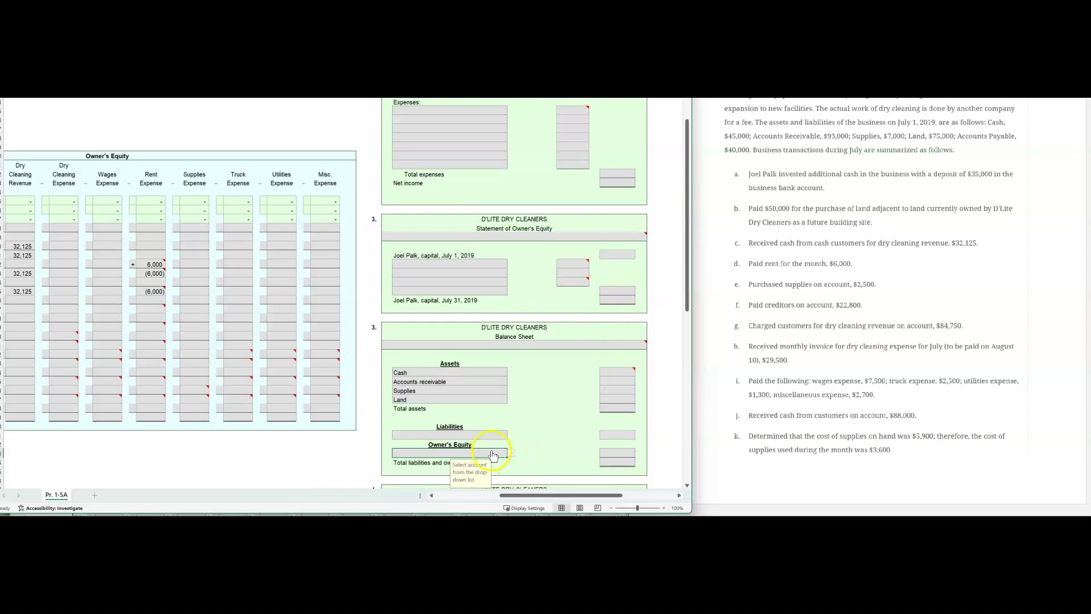
{"action": "left_click", "coordinate": [511, 453]}
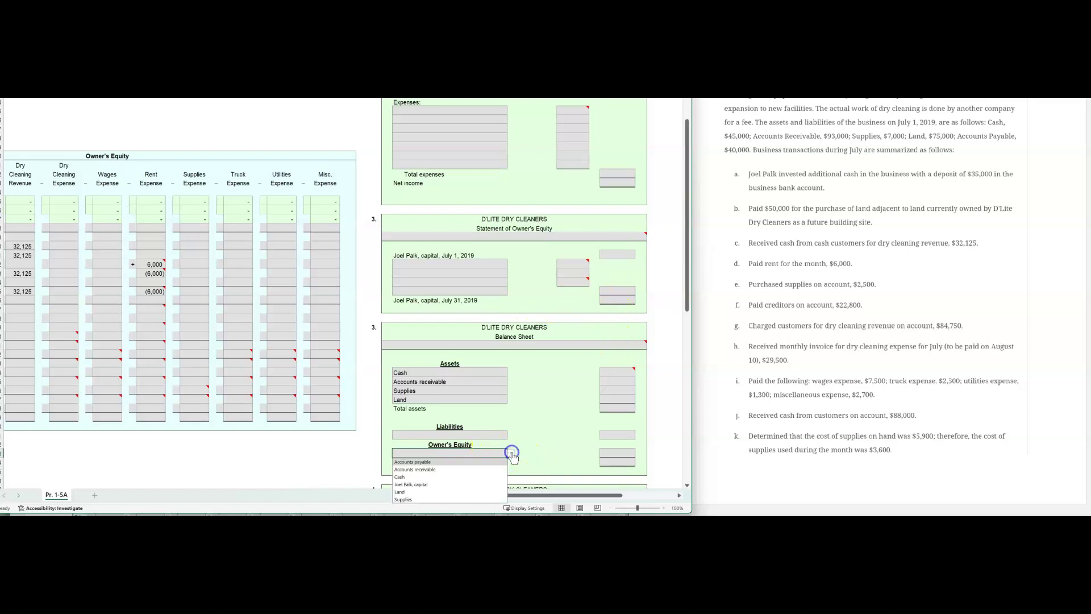
{"action": "left_click", "coordinate": [422, 484]}
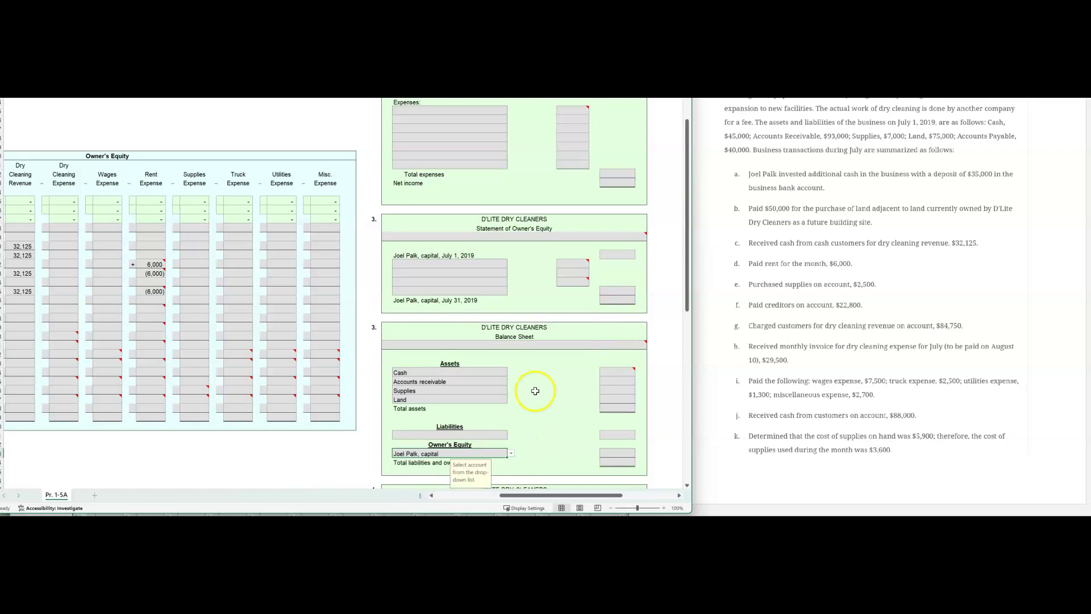
{"action": "scroll", "coordinate": [531, 389], "scroll_direction": "down", "scroll_amount": 3}
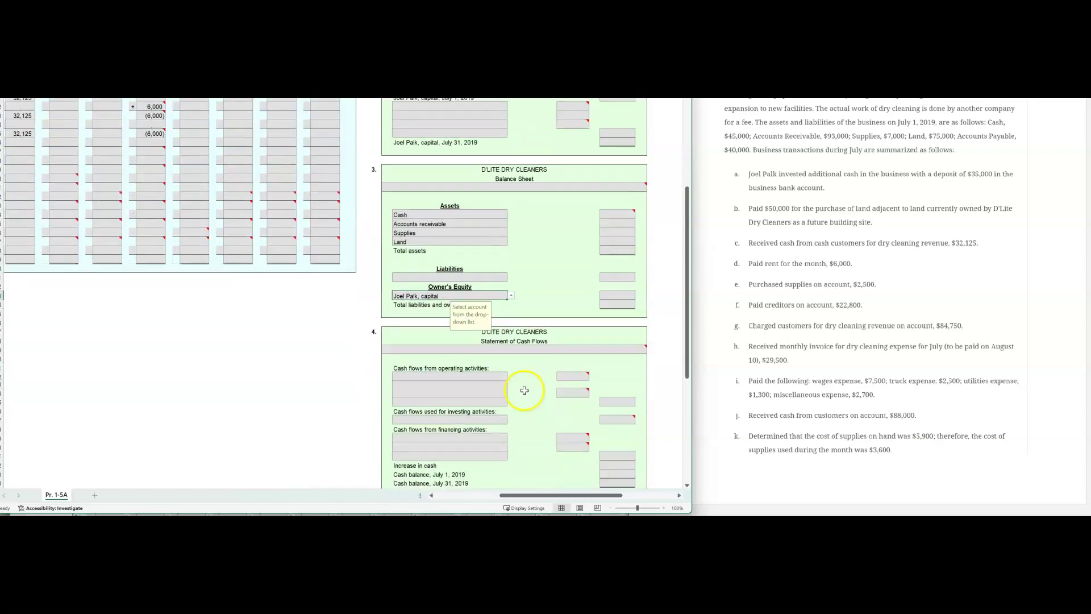
{"action": "scroll", "coordinate": [523, 390], "scroll_direction": "down", "scroll_amount": 1}
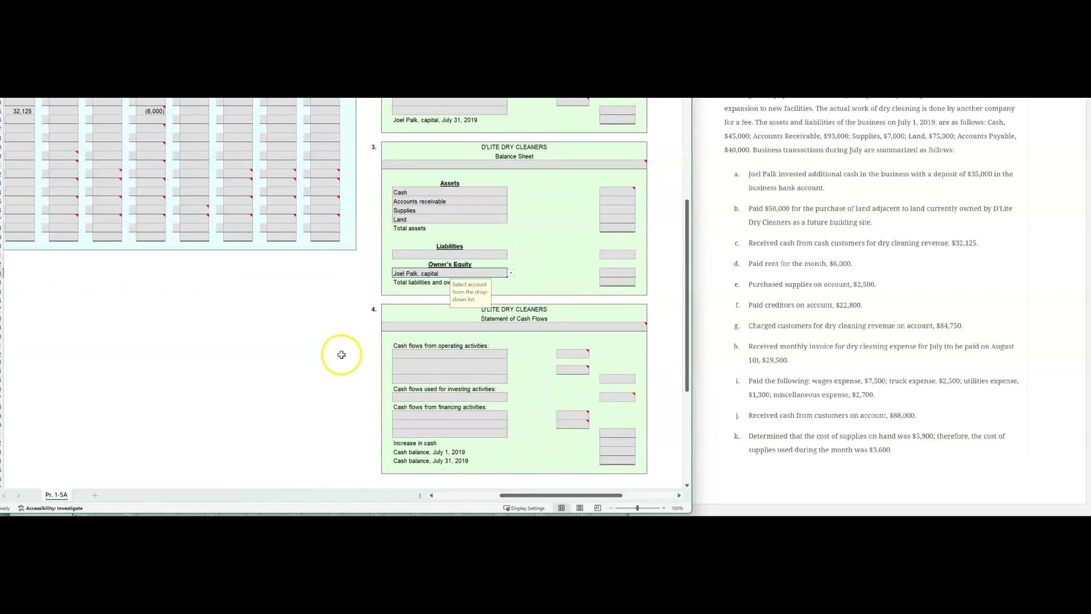
{"action": "scroll", "coordinate": [213, 459], "scroll_direction": "up", "scroll_amount": 7}
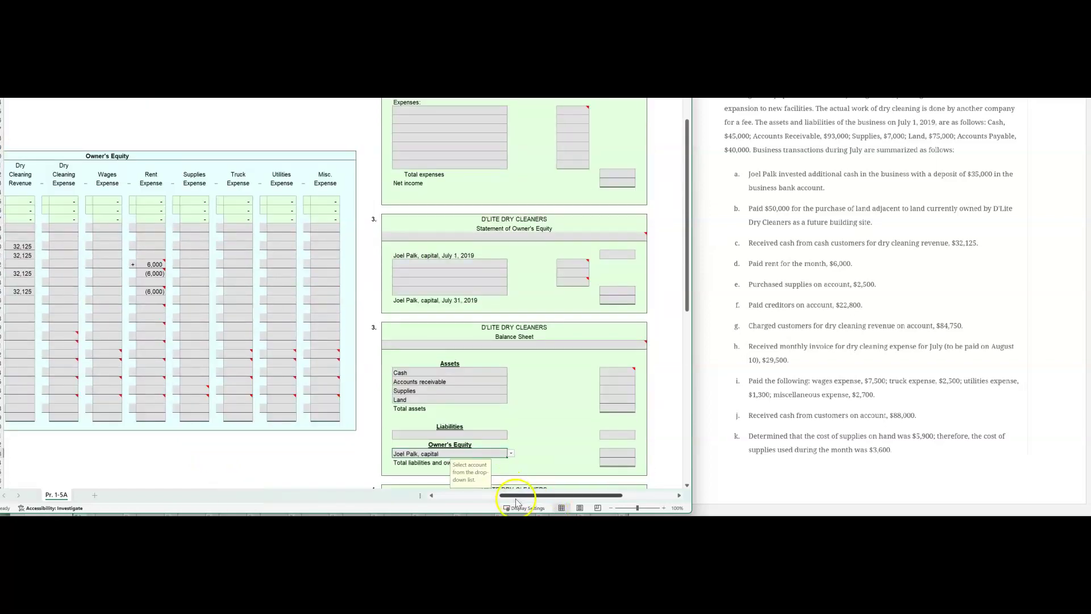
{"action": "left_click_drag", "start_coordinate": [517, 500], "coordinate": [434, 504]}
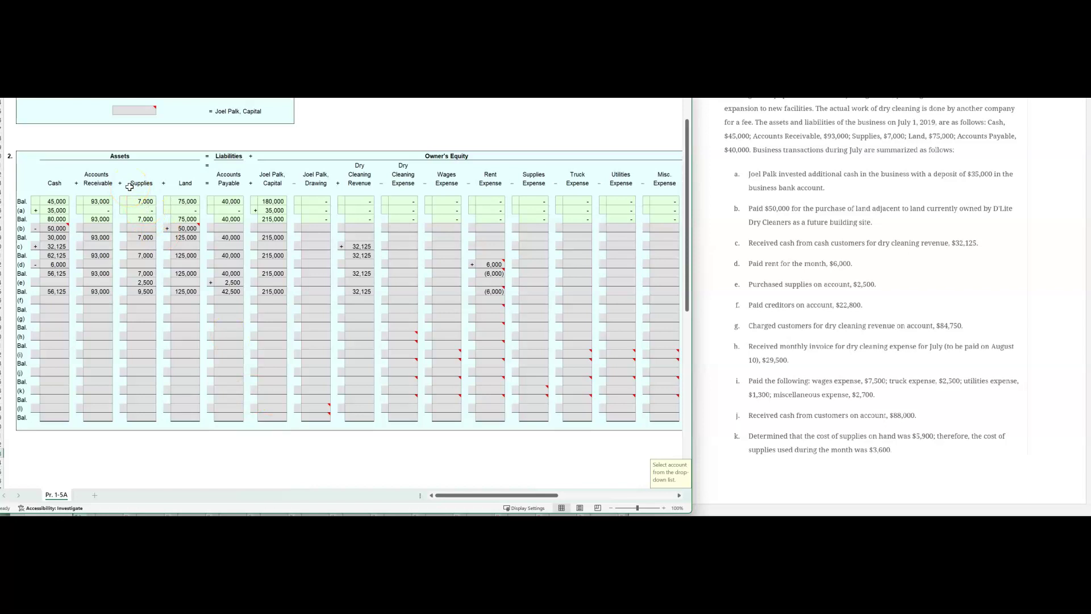
{"action": "left_click", "coordinate": [95, 496]}
{"action": "left_click", "coordinate": [157, 474]}
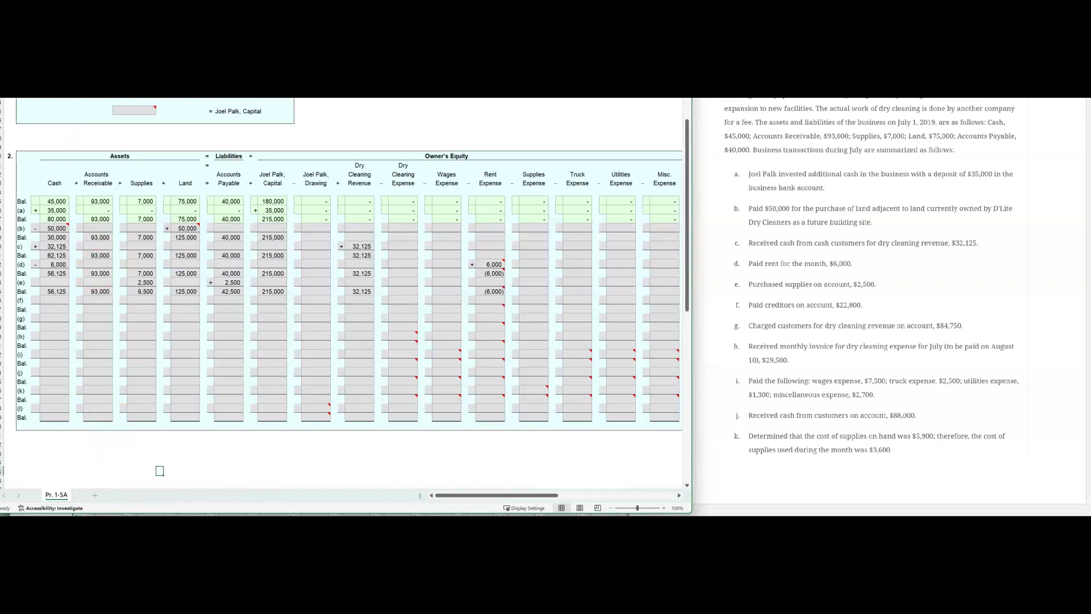
Step: Create a new blank workbook and enter the heading "Statement of Cash Flows" in row 12
{"action": "key", "text": "ctrl+o"}
{"action": "key", "text": "Escape"}
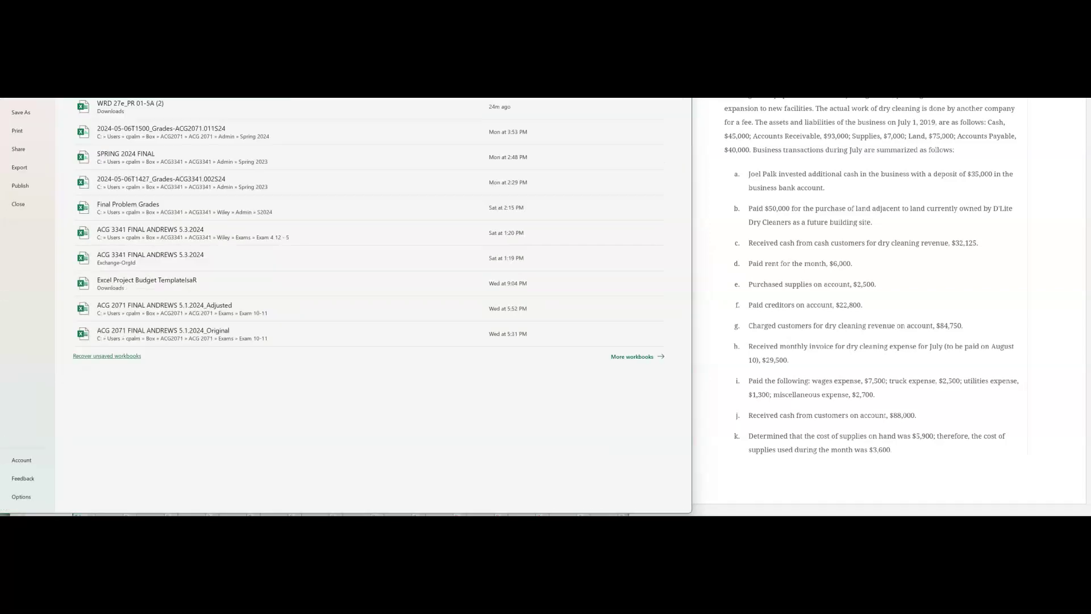
{"action": "left_click", "coordinate": [163, 191]}
{"action": "left_click", "coordinate": [172, 164]}
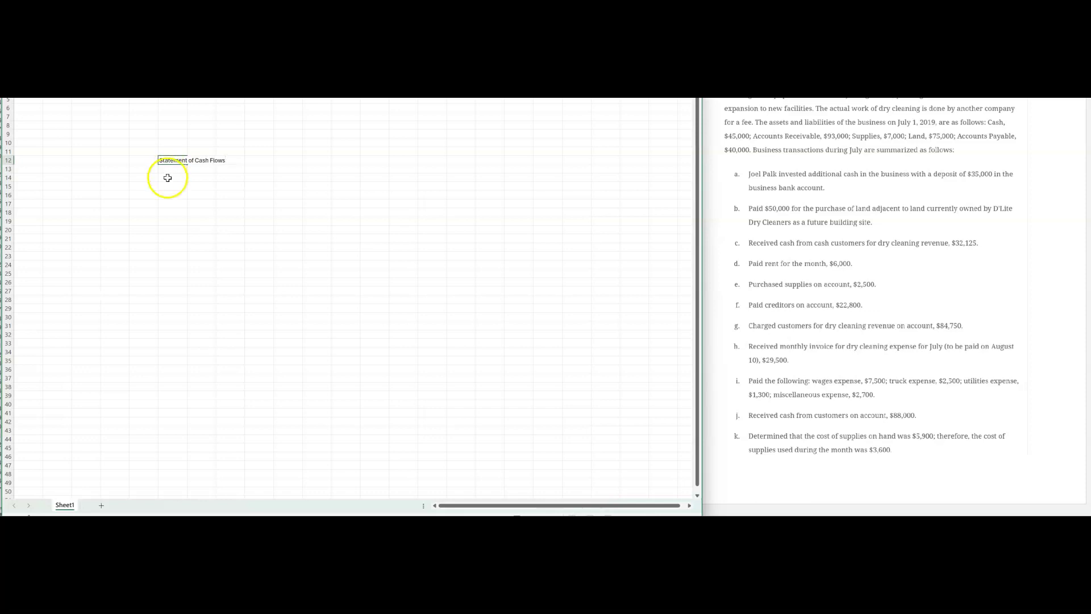
Step: Below the heading, add "Cash from operating activities" in row 14 and an indented "Cash received from customers" in row 15
{"action": "left_click", "coordinate": [167, 178]}
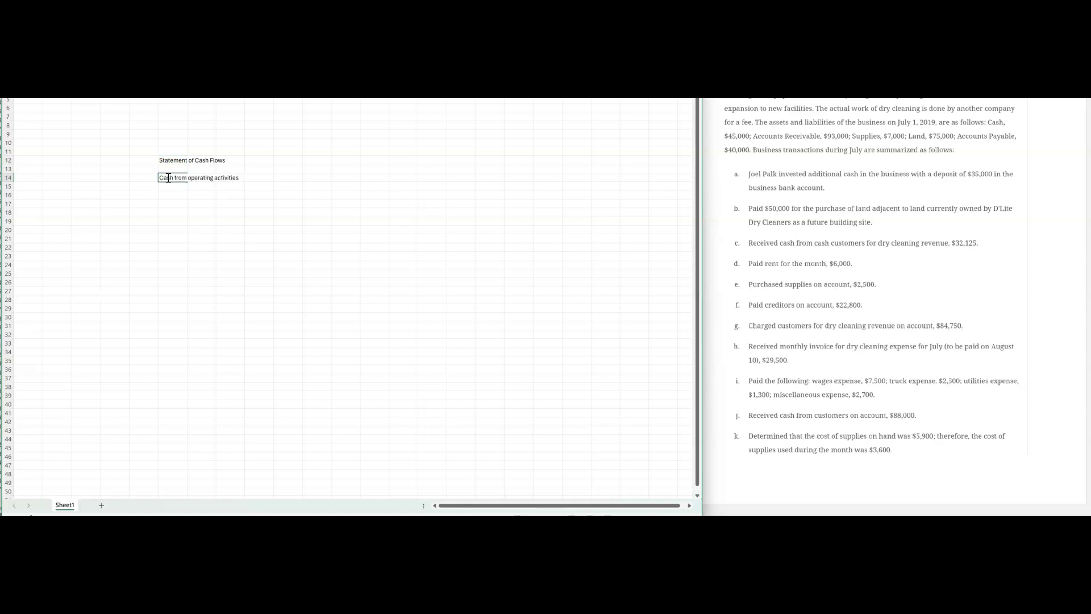
{"action": "left_click", "coordinate": [173, 185]}
{"action": "type", "text": "Cash received from custom"}
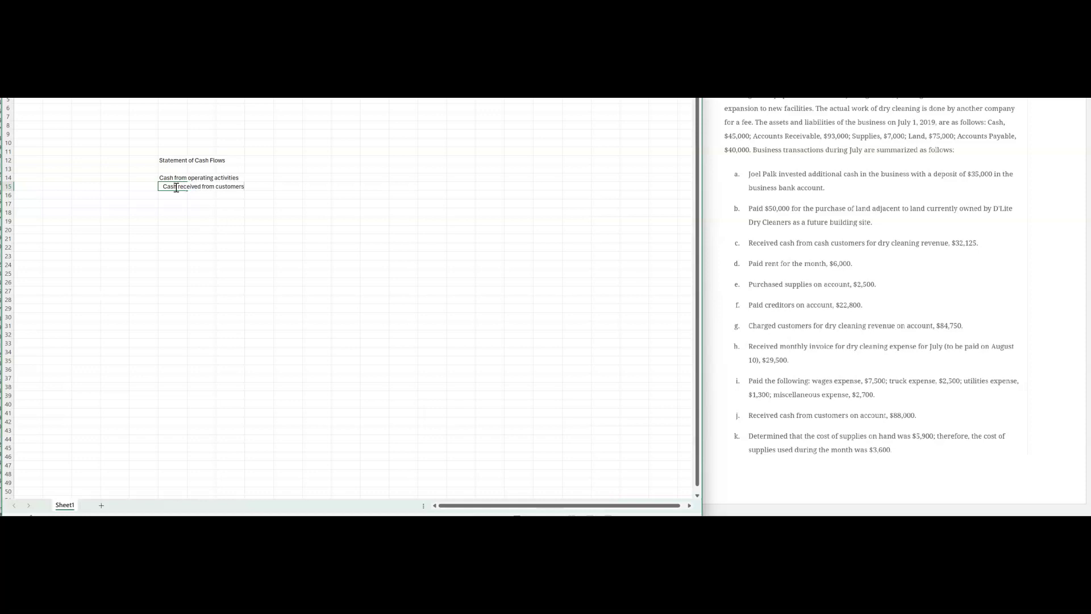
{"action": "type", "text": "ers"}
Step: Add the line "Cash paid to suppliers" under the cash received from customers line
{"action": "key", "text": "Return"}
{"action": "type", "text": "Cash paid to suppliers"}
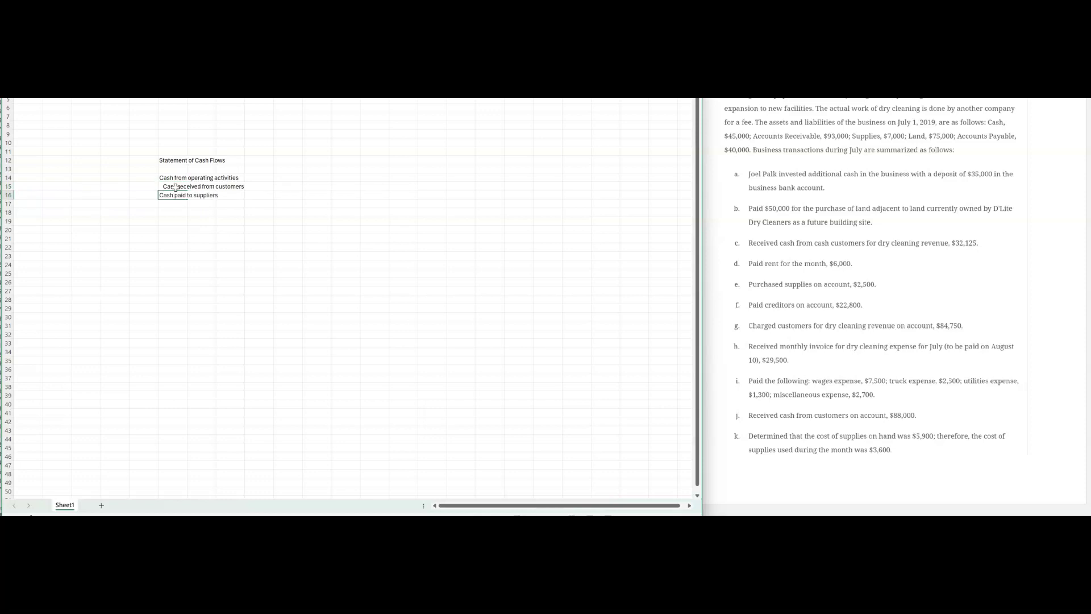
{"action": "key", "text": "Return"}
{"action": "left_click", "coordinate": [195, 196]}
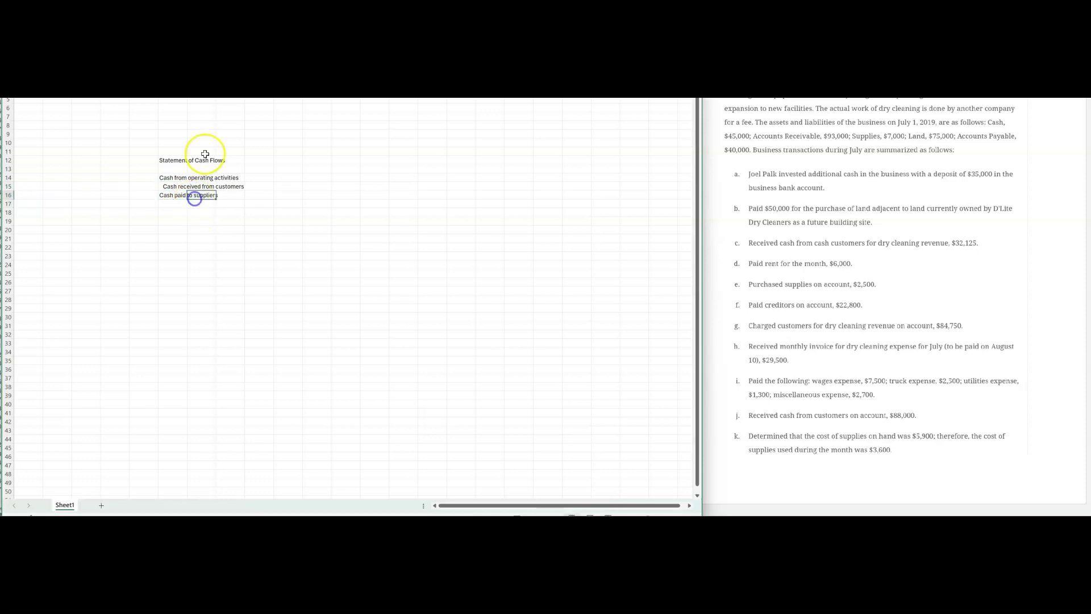
{"action": "left_click", "coordinate": [173, 196]}
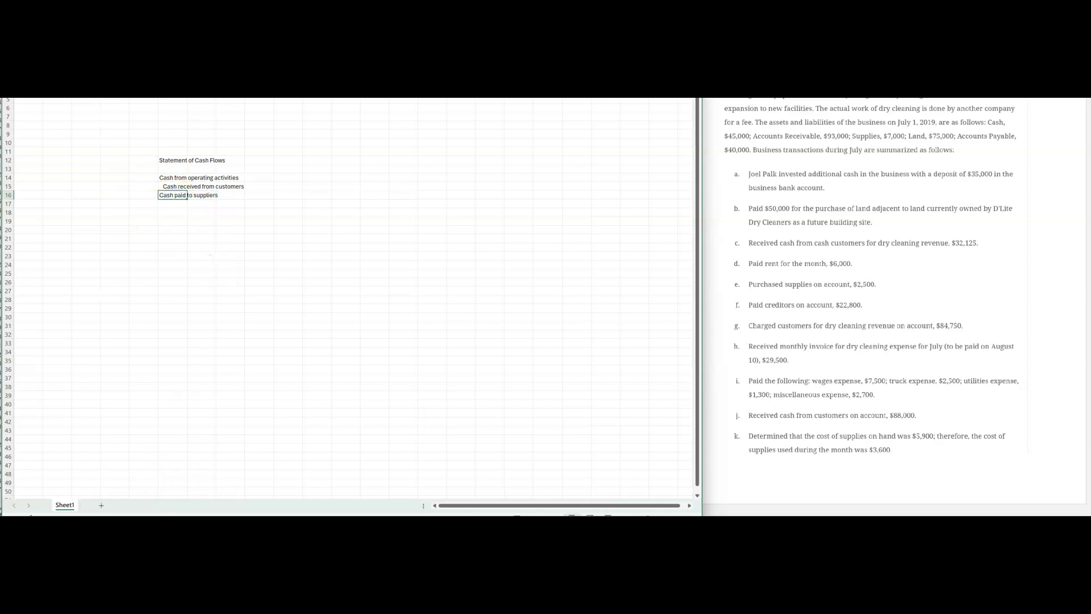
Step: Return to the Pr. 1-5A worksheet and set the first operating activities line of the cash flow statement to Cash receipts from customers
{"action": "key", "text": "alt+Tab"}
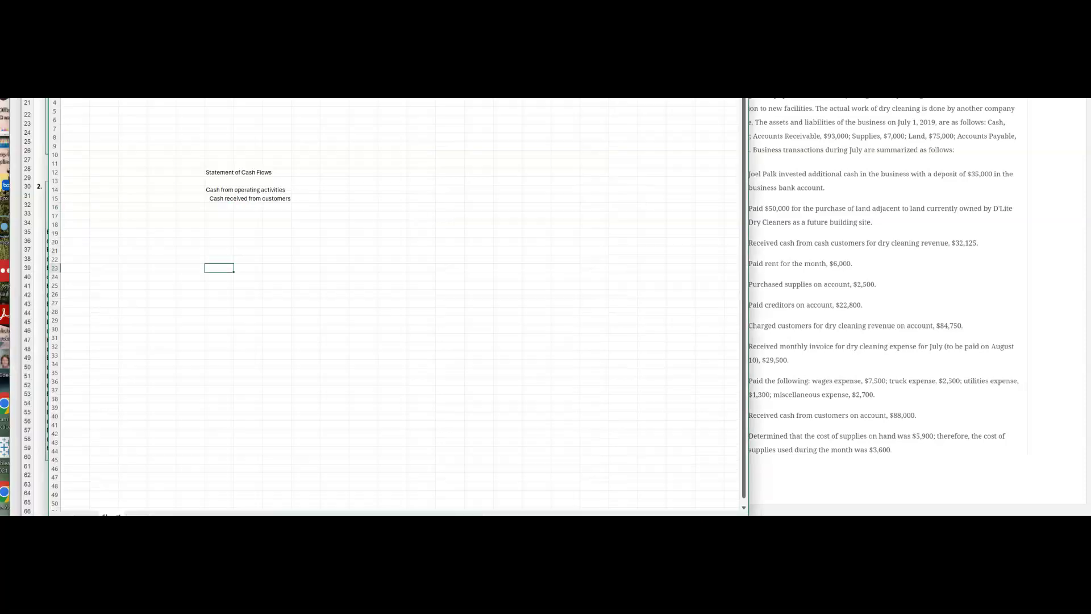
{"action": "key", "text": "alt+Tab"}
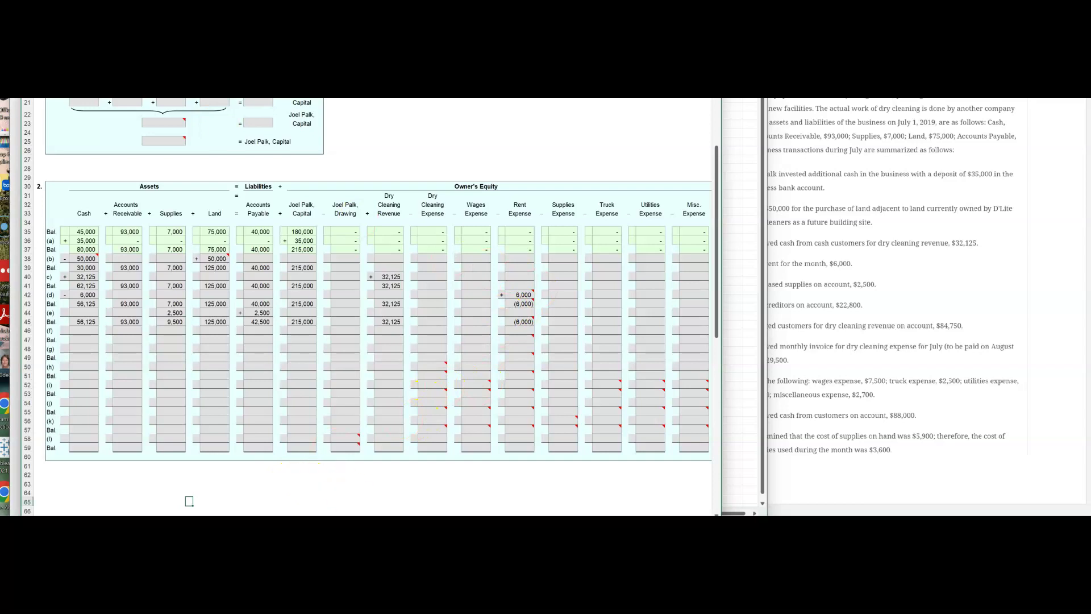
{"action": "scroll", "coordinate": [503, 513], "scroll_direction": "right", "scroll_amount": 5}
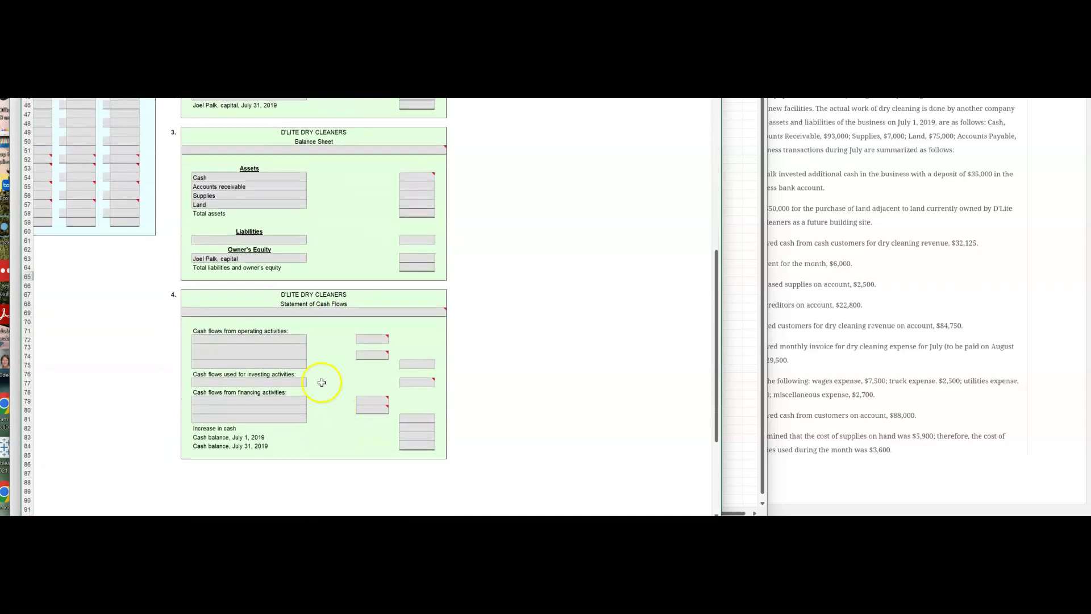
{"action": "left_click", "coordinate": [289, 340]}
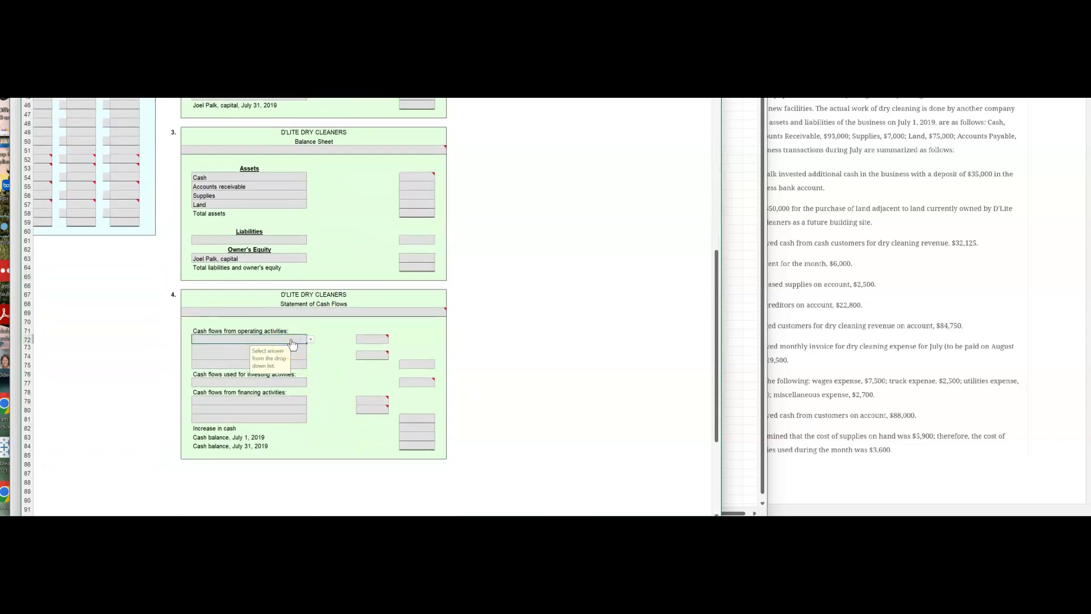
{"action": "left_click", "coordinate": [311, 340]}
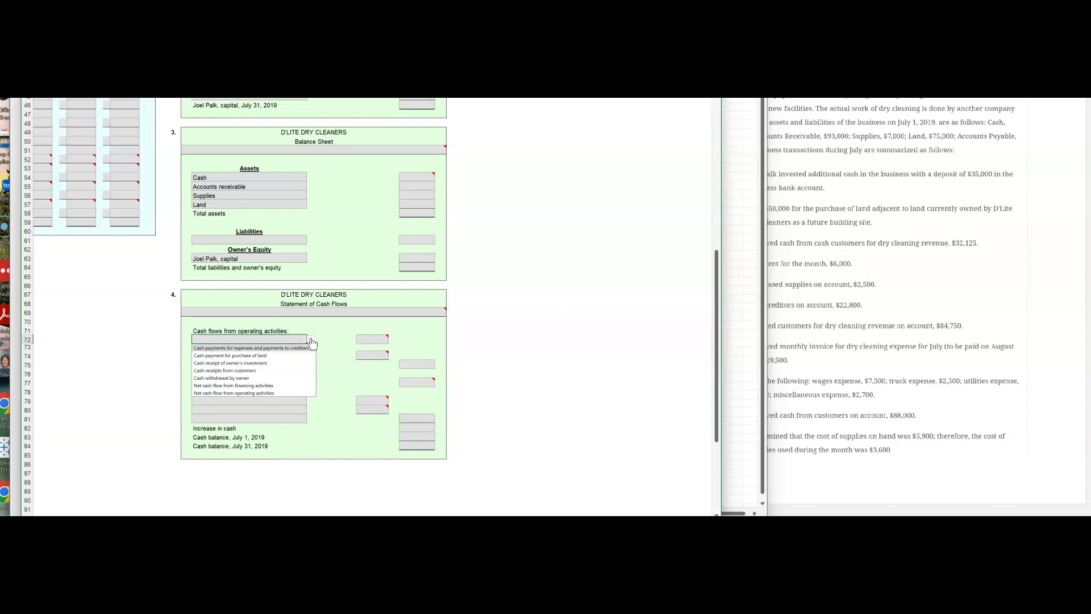
{"action": "left_click", "coordinate": [272, 370]}
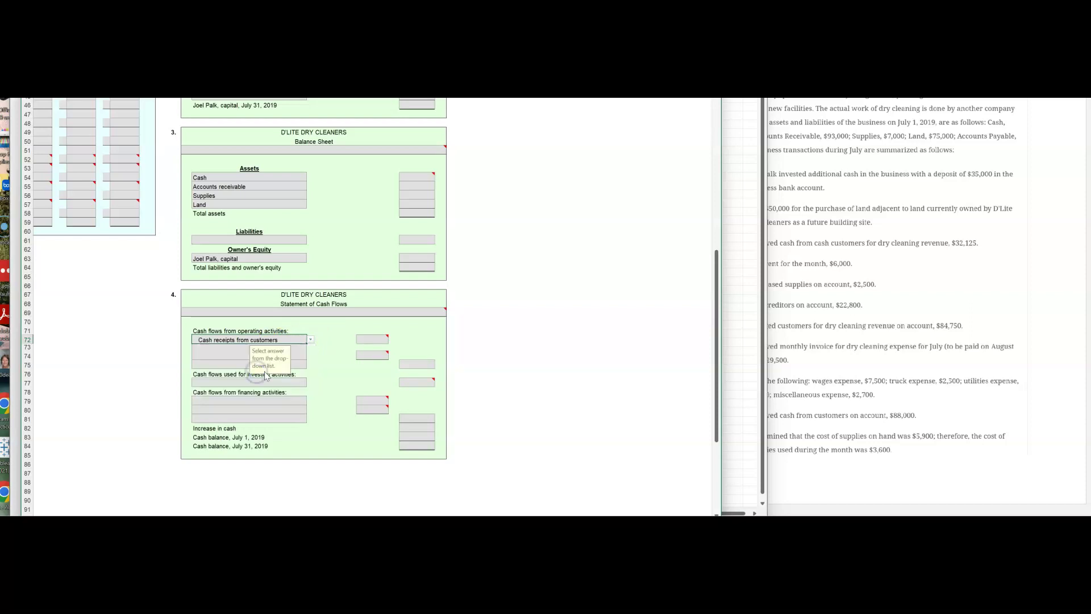
Step: Set the remaining operating activities lines to Cash payments for expenses and payments to creditors, and Net cash flow from operating activities
{"action": "left_click", "coordinate": [298, 353]}
{"action": "left_click", "coordinate": [310, 350]}
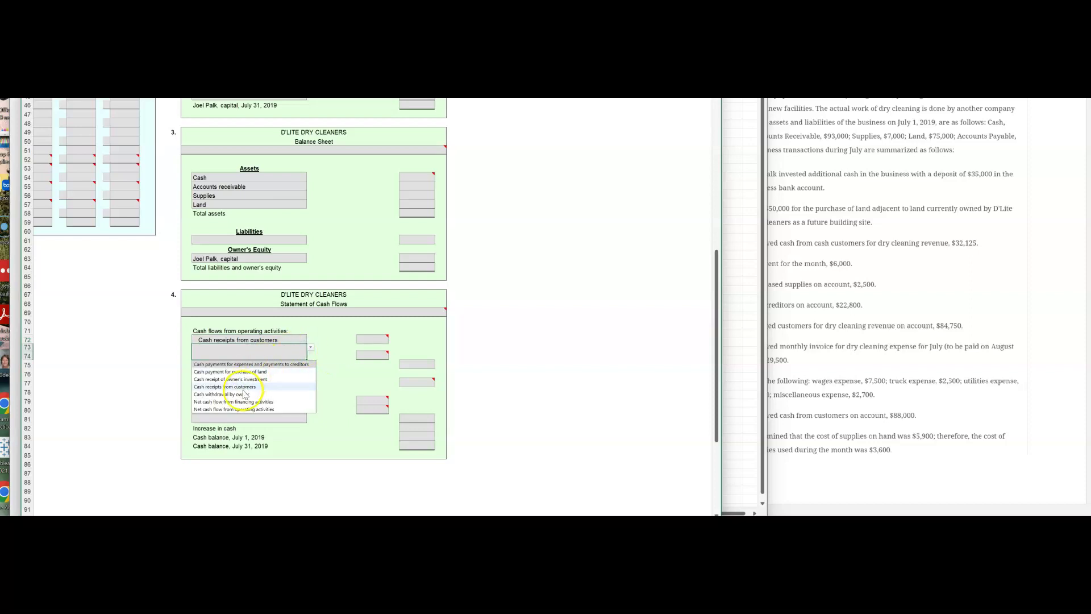
{"action": "left_click", "coordinate": [246, 412]}
{"action": "left_click", "coordinate": [237, 379]}
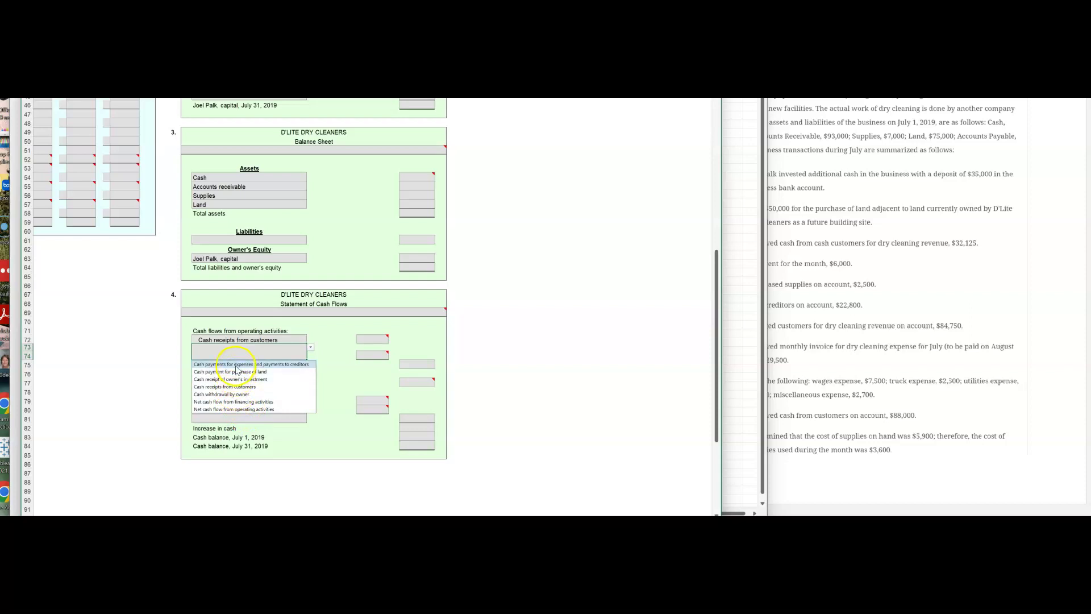
{"action": "left_click", "coordinate": [236, 364]}
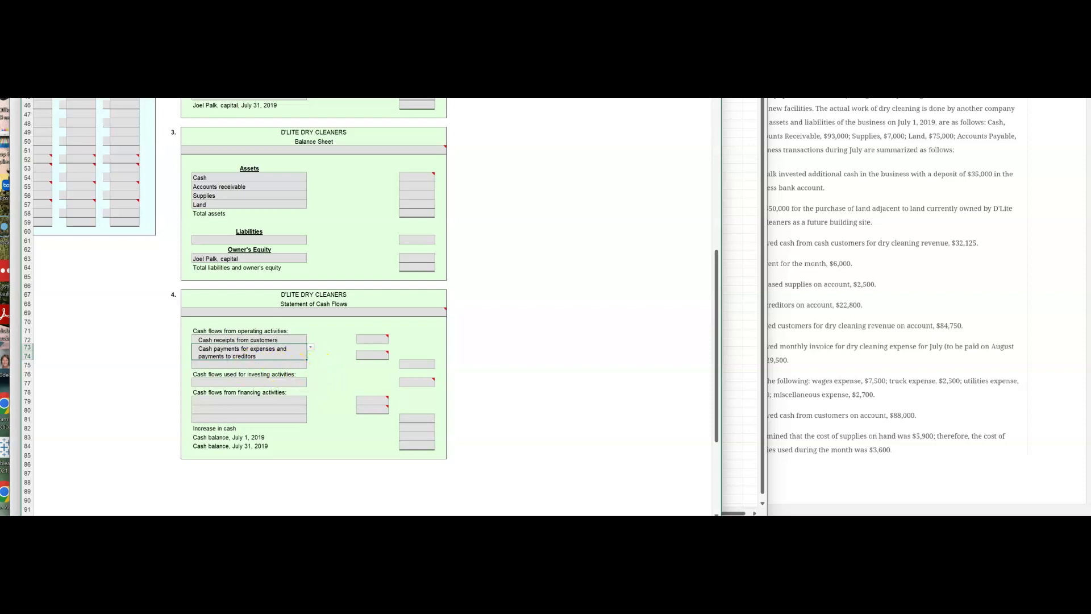
{"action": "left_click", "coordinate": [302, 365]}
{"action": "left_click", "coordinate": [310, 365]}
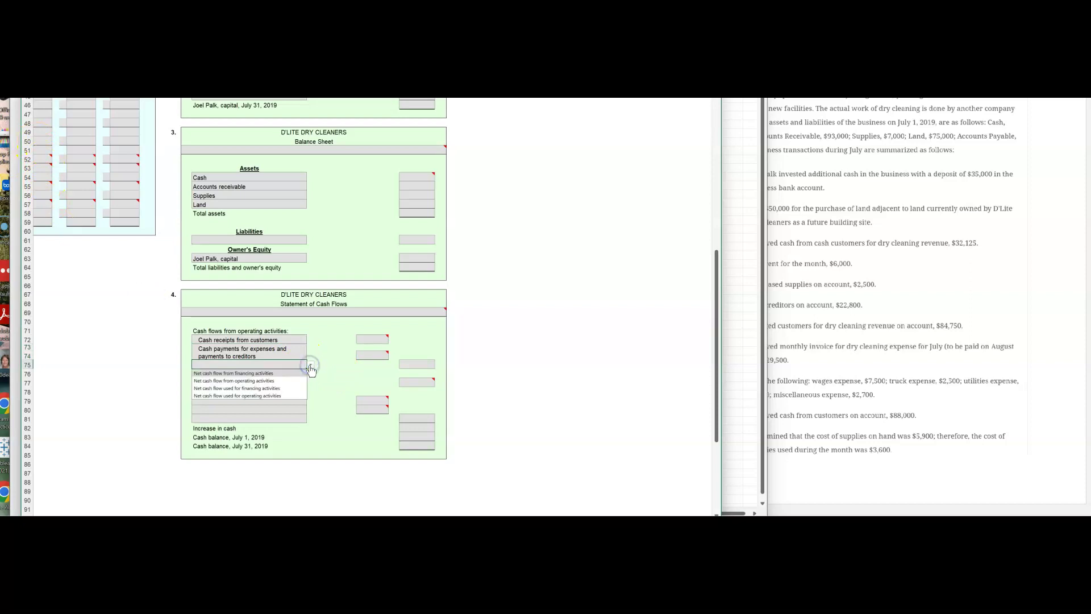
{"action": "left_click", "coordinate": [269, 381]}
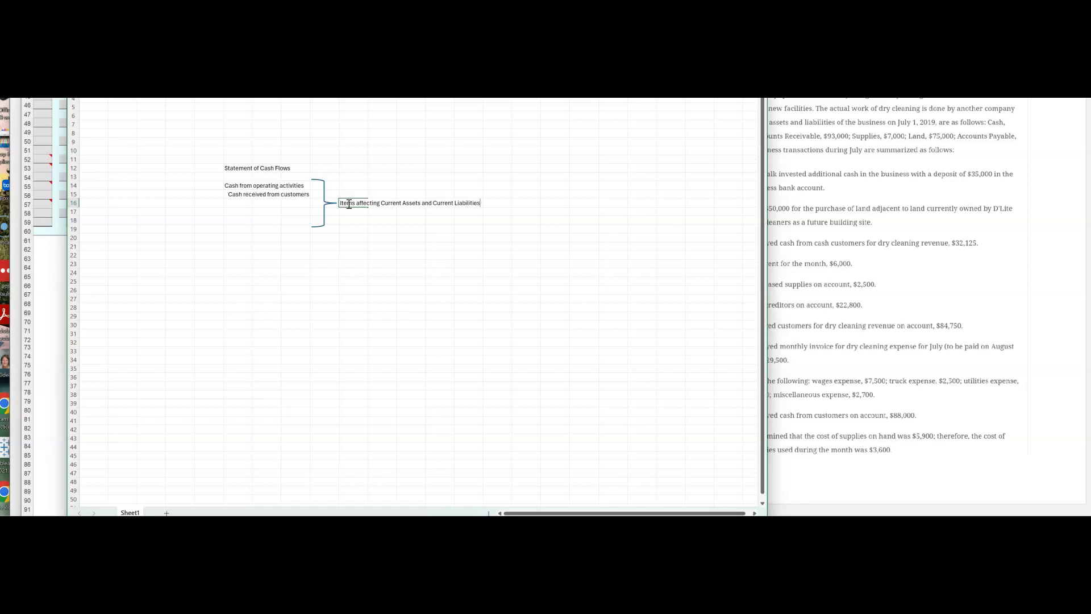
Step: In the cash flow notes workbook, add "Cash from Investing activities" in row 20 with the note "<= Transactions affecting long term assets" beside it
{"action": "left_click", "coordinate": [241, 238]}
{"action": "type", "text": "Cash from"}
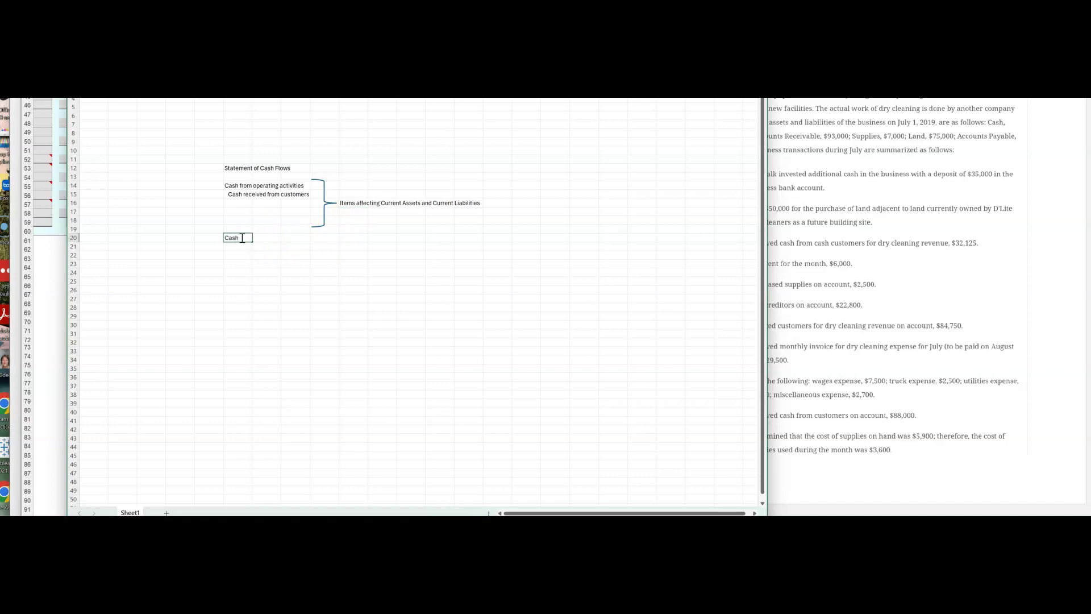
{"action": "type", "text": " Investing activities"}
{"action": "key", "text": "Tab"}
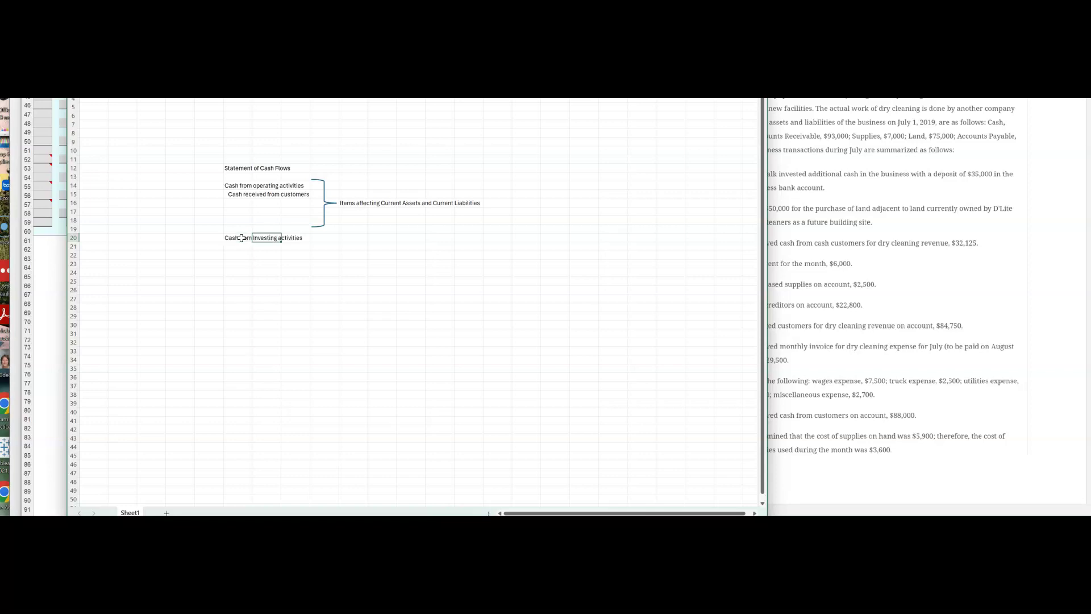
{"action": "left_click", "coordinate": [321, 239]}
{"action": "type", "text": "<"}
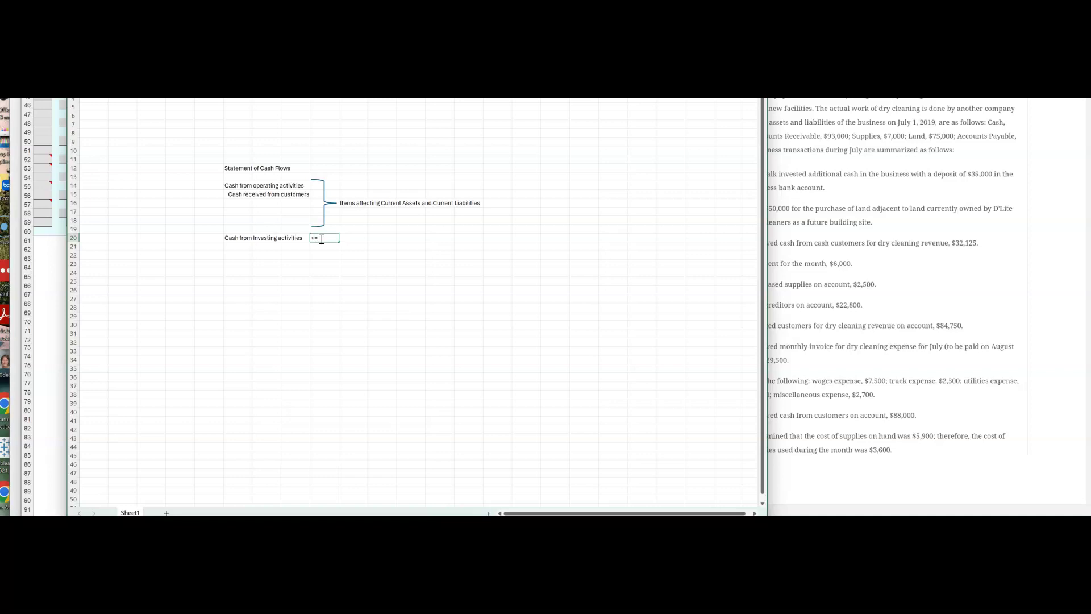
{"action": "type", "text": "= Transactions affecting long term assets"}
{"action": "left_click", "coordinate": [274, 263]}
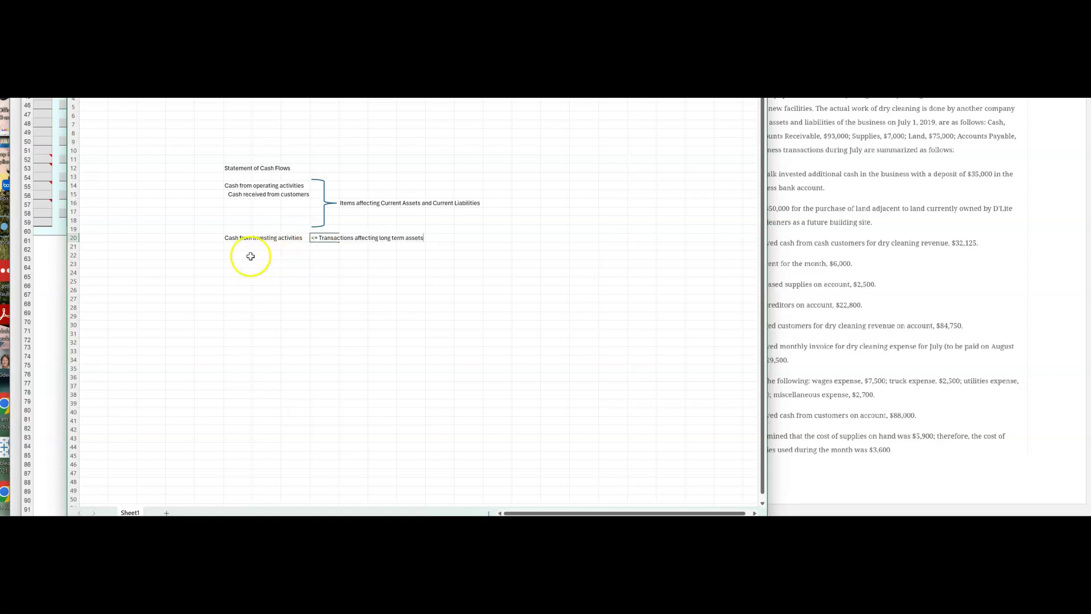
Step: Add "Cash from Financing Activities" in row 22 with the note "<= Transactions affecting long term liabilities (bonds/loans) and Equity Accounts"
{"action": "left_click", "coordinate": [251, 257]}
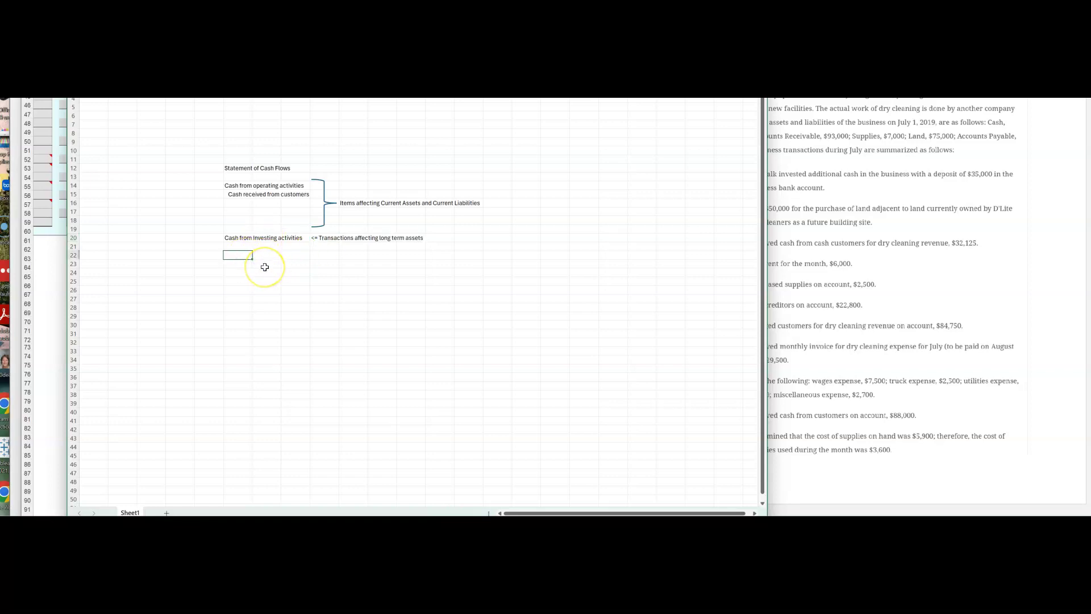
{"action": "type", "text": "Cash from Financing Activities"}
{"action": "left_click", "coordinate": [317, 256]}
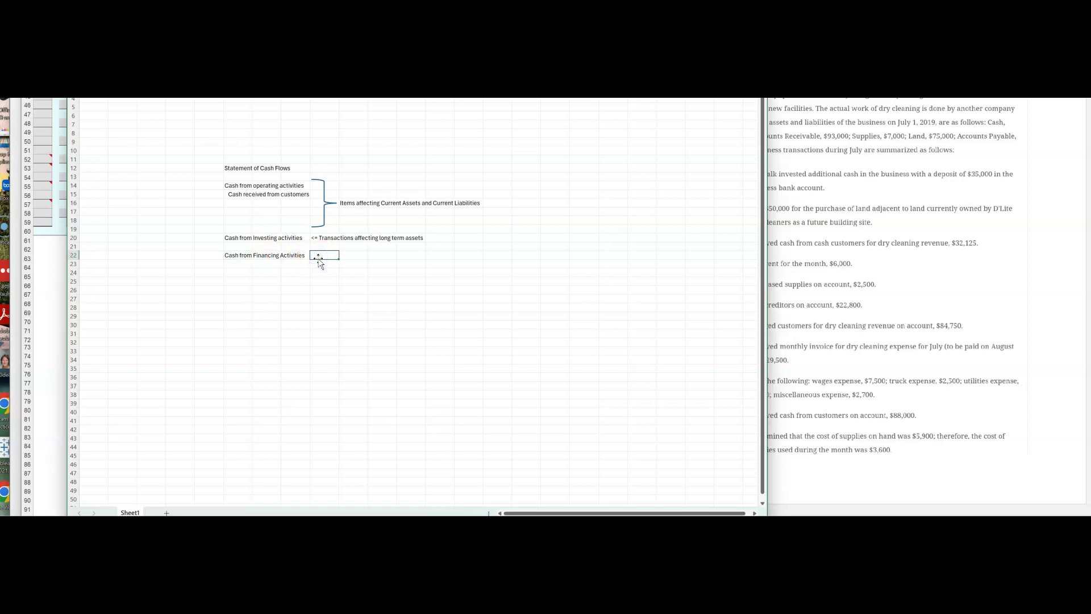
{"action": "type", "text": "<= Trna"}
{"action": "key", "text": "BackSpace"}
{"action": "key", "text": "BackSpace"}
{"action": "type", "text": "ransactions affecting long term liabilities (bonds/loans) and Equity Accounts"}
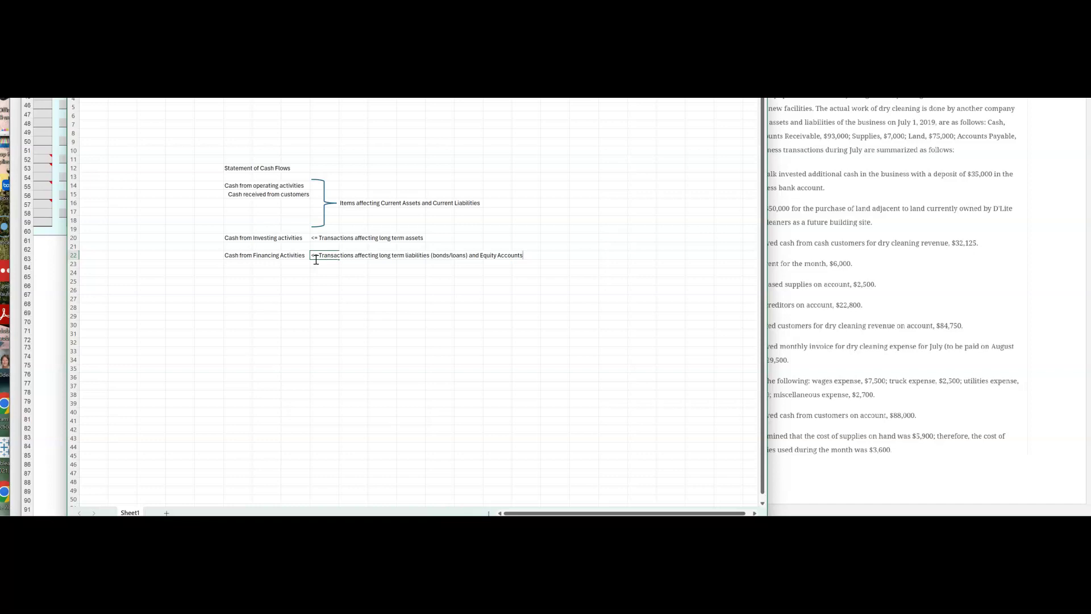
{"action": "left_click", "coordinate": [317, 263]}
Step: Return to the Pr. 1-5A worksheet and set the first financing activities line to Cash receipt of owner's investment
{"action": "left_click", "coordinate": [65, 268]}
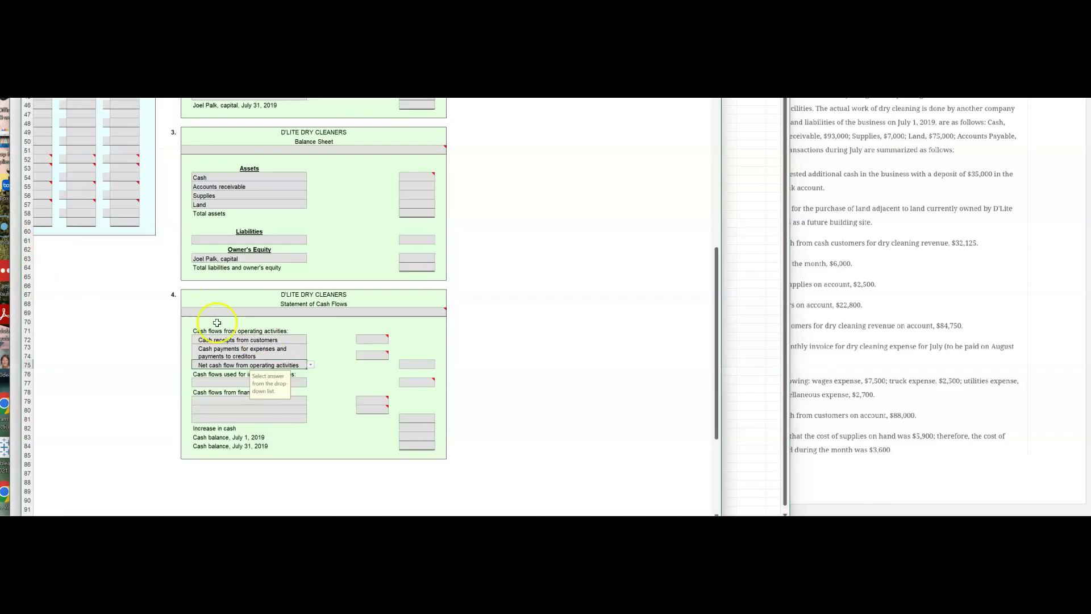
{"action": "left_click", "coordinate": [241, 401]}
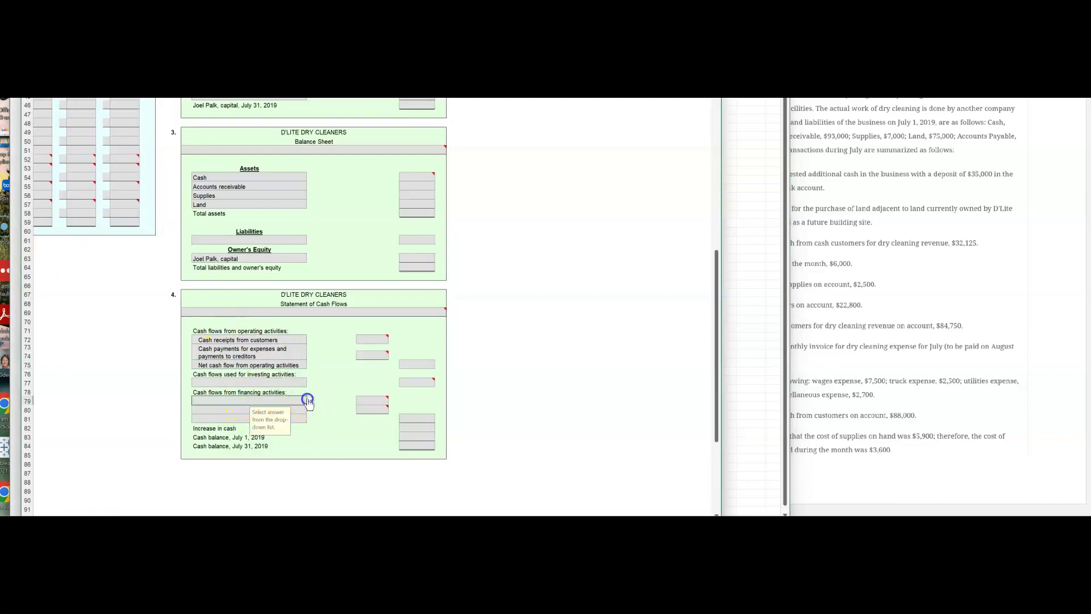
{"action": "left_click", "coordinate": [310, 401]}
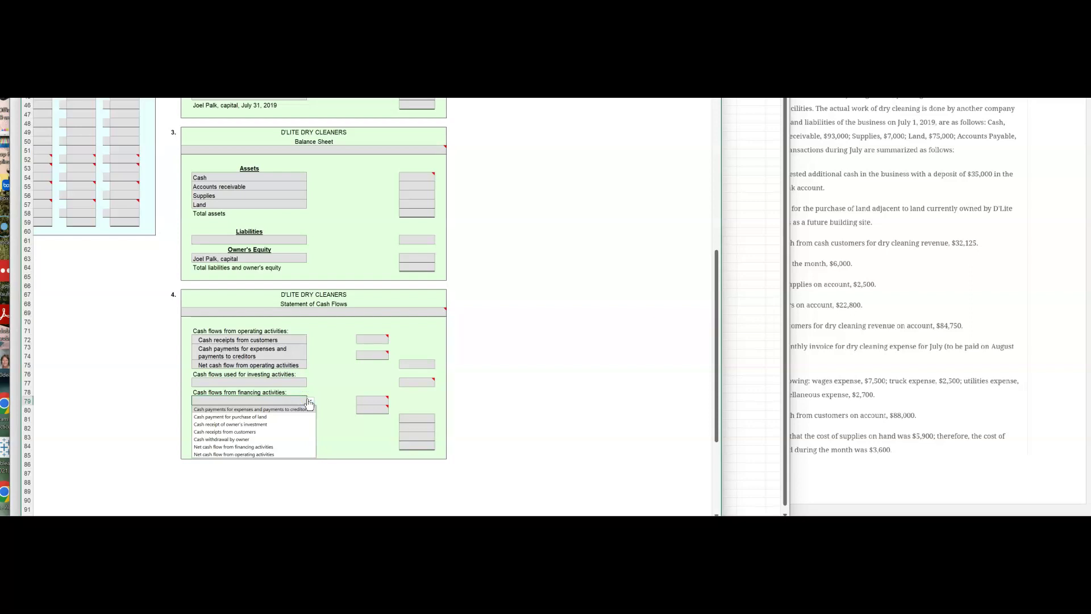
{"action": "left_click", "coordinate": [252, 418]}
{"action": "left_click", "coordinate": [250, 425]}
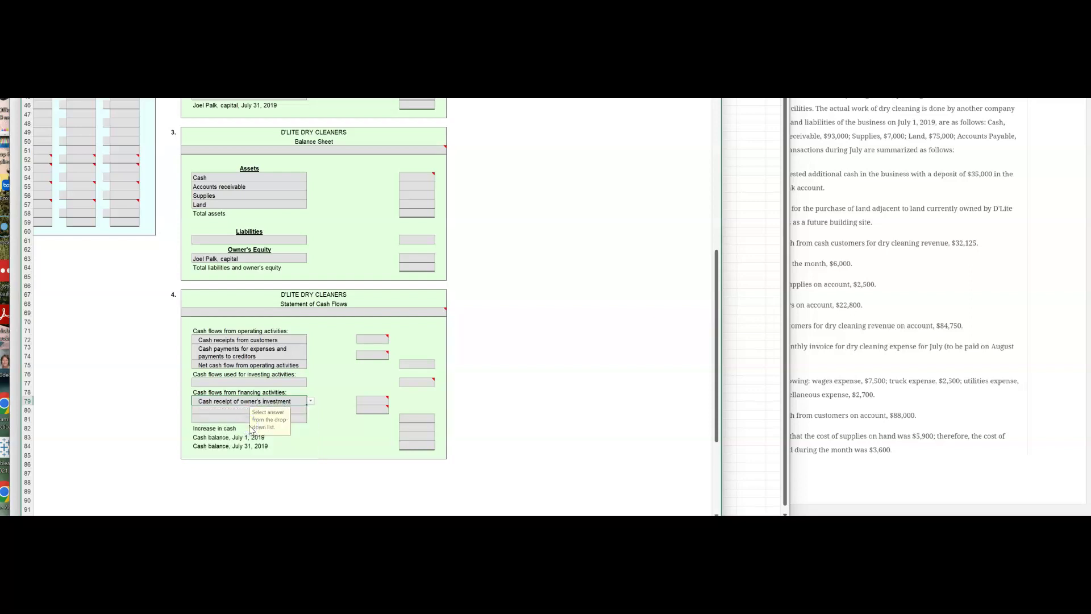
Step: Set the investing activities line of the Statement of Cash Flows to Cash payment for purchase of land
{"action": "left_click", "coordinate": [284, 382]}
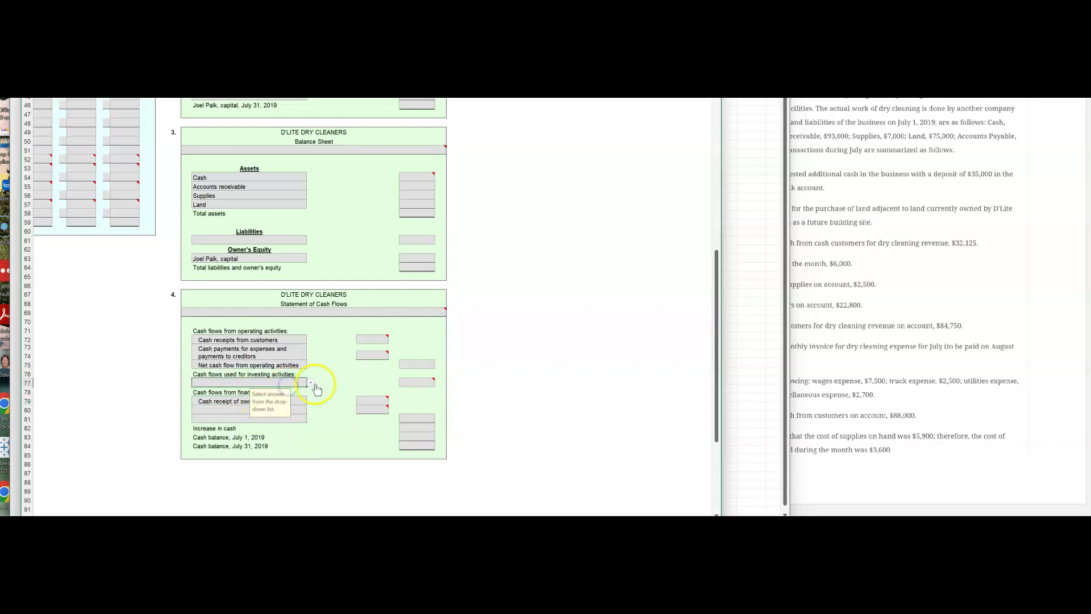
{"action": "left_click", "coordinate": [311, 385]}
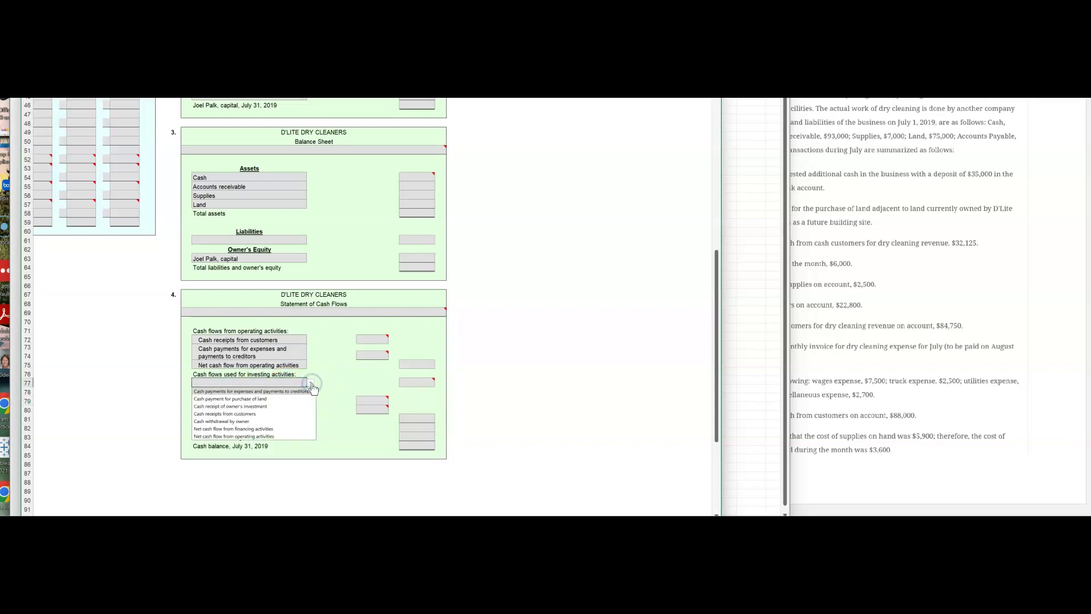
{"action": "left_click", "coordinate": [228, 399]}
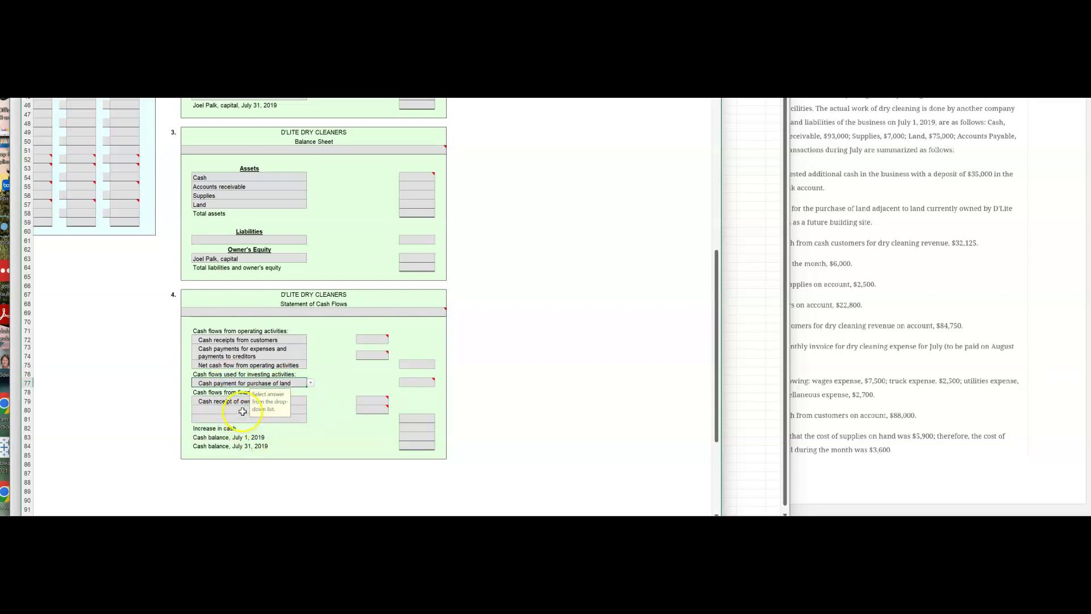
Step: Set the second financing activities line to Cash withdrawal by owner
{"action": "left_click", "coordinate": [242, 410]}
{"action": "left_click", "coordinate": [311, 410]}
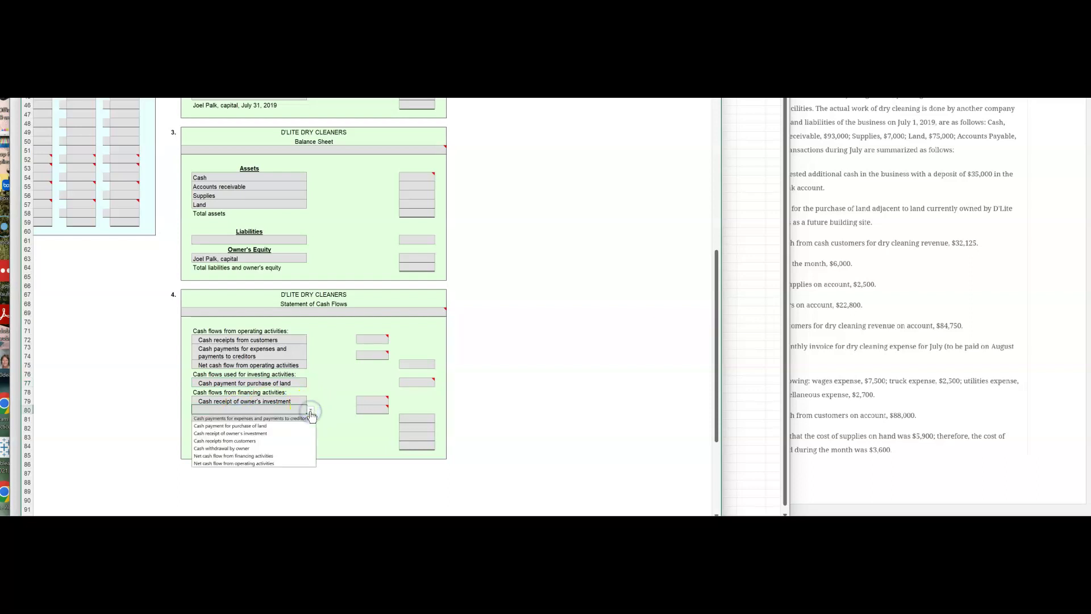
{"action": "left_click", "coordinate": [243, 448]}
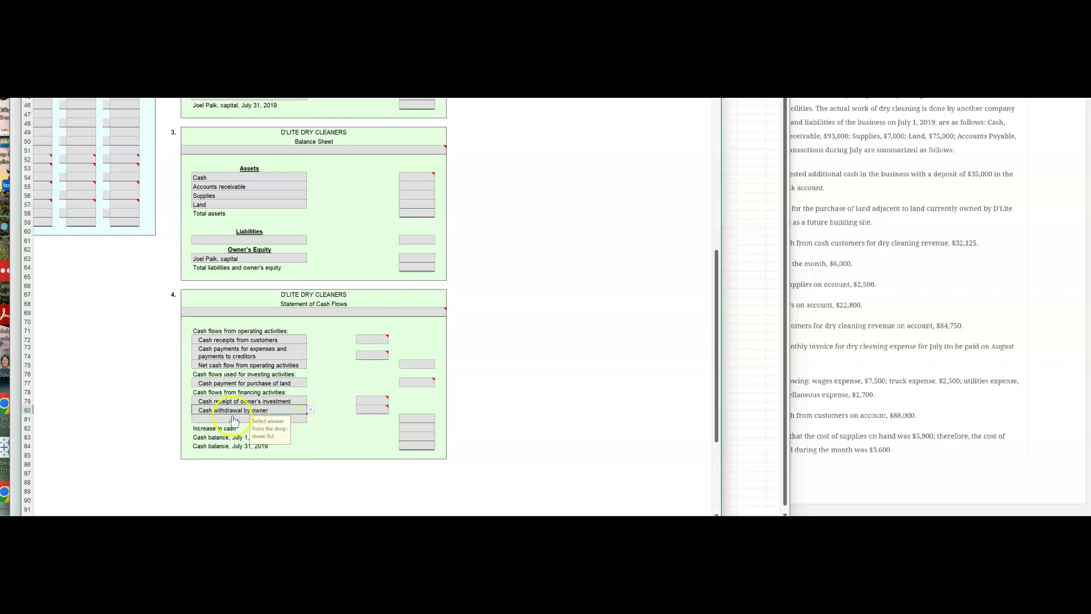
{"action": "key", "text": "alt+Down"}
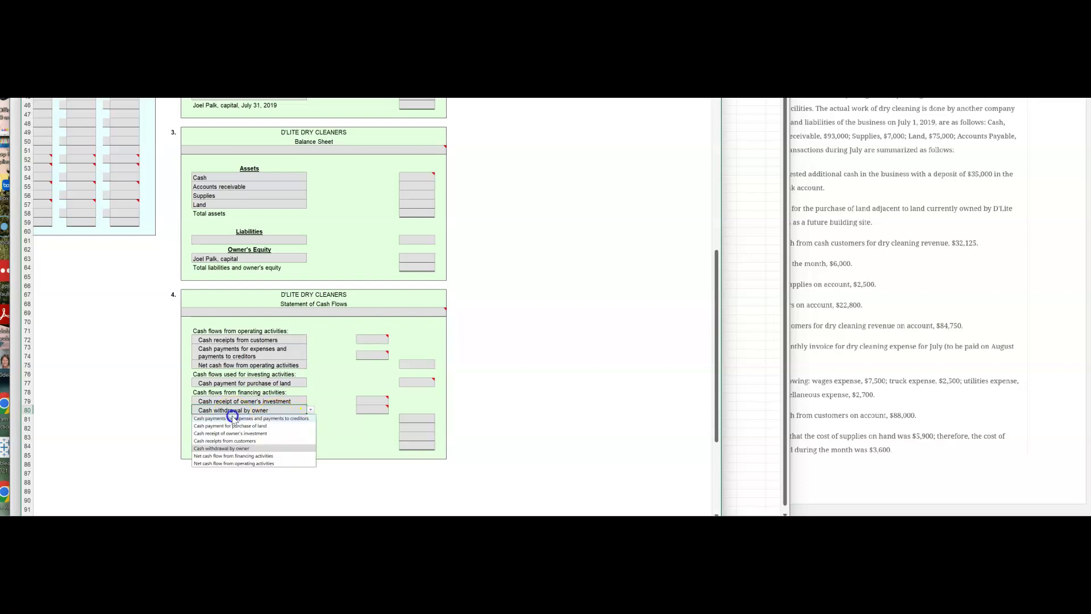
{"action": "left_click", "coordinate": [242, 455]}
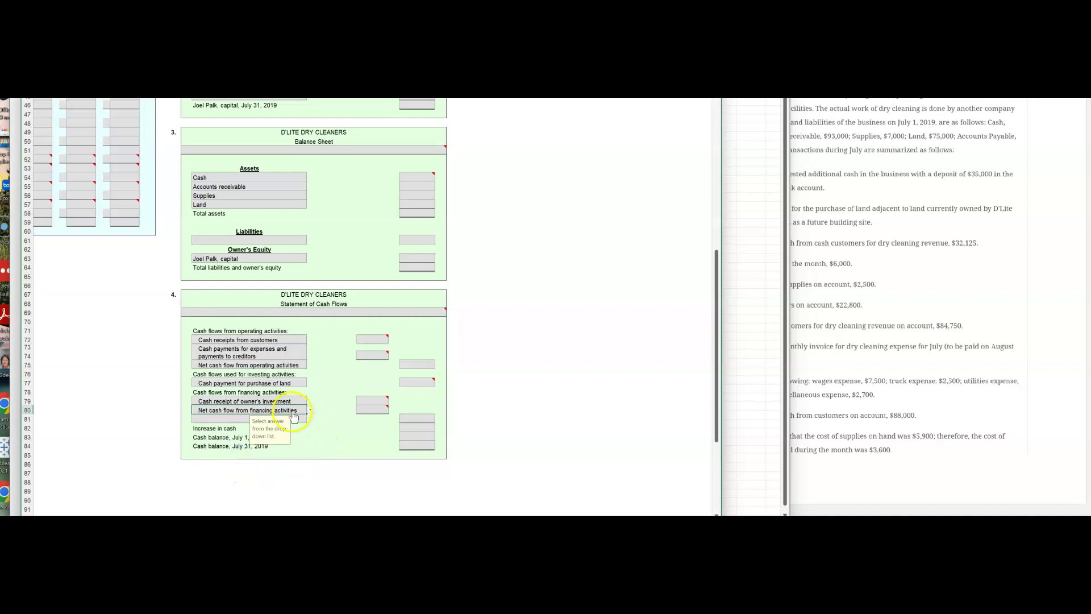
{"action": "left_click", "coordinate": [311, 411]}
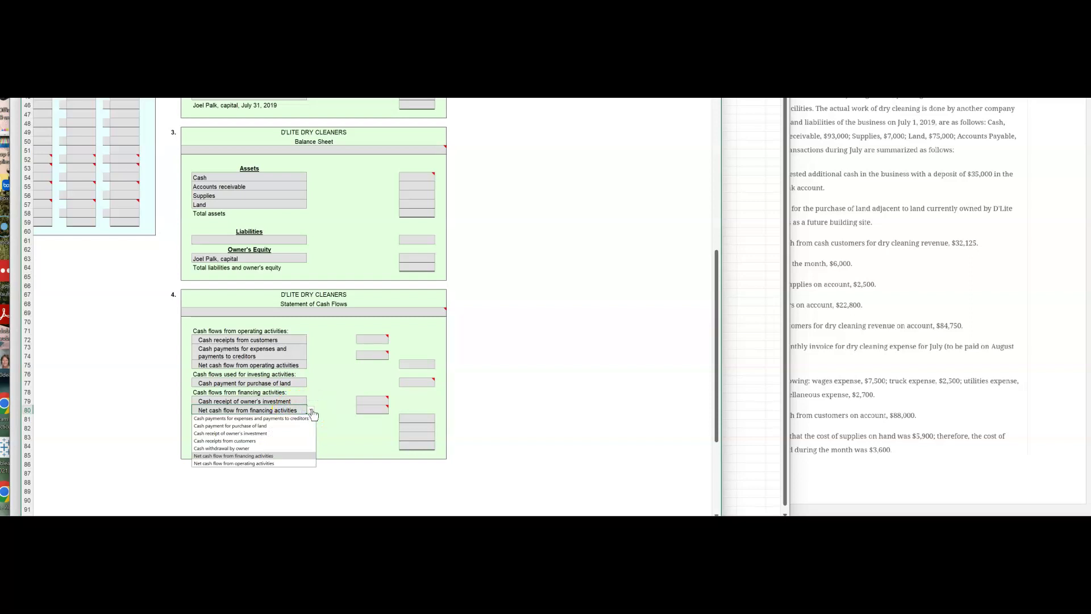
{"action": "left_click", "coordinate": [244, 448]}
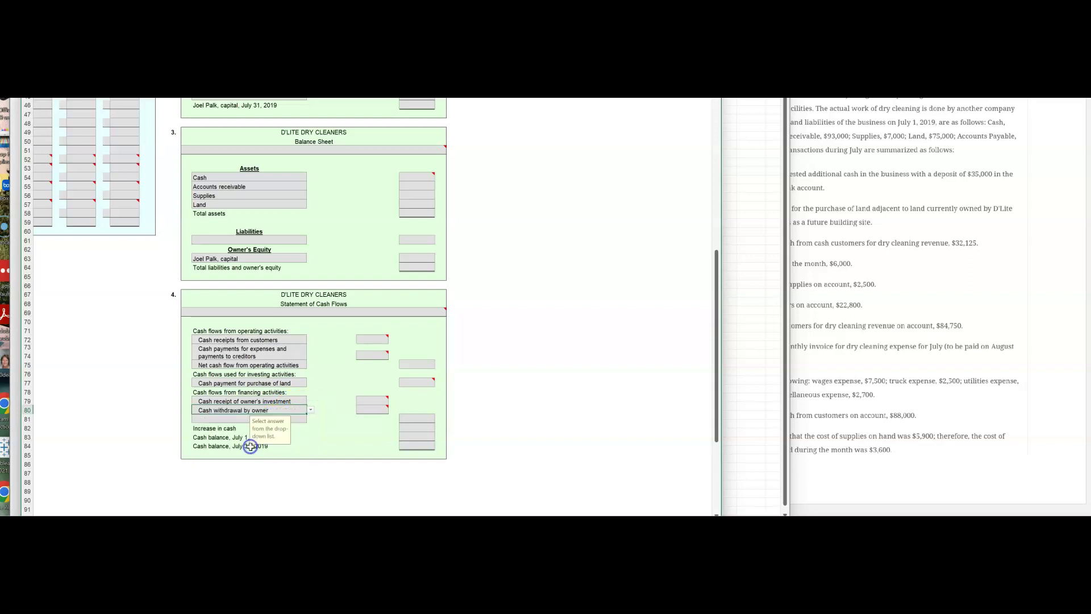
Step: Set the final financing activities line in row 81 to Net cash flow used for financing activities
{"action": "left_click", "coordinate": [296, 420]}
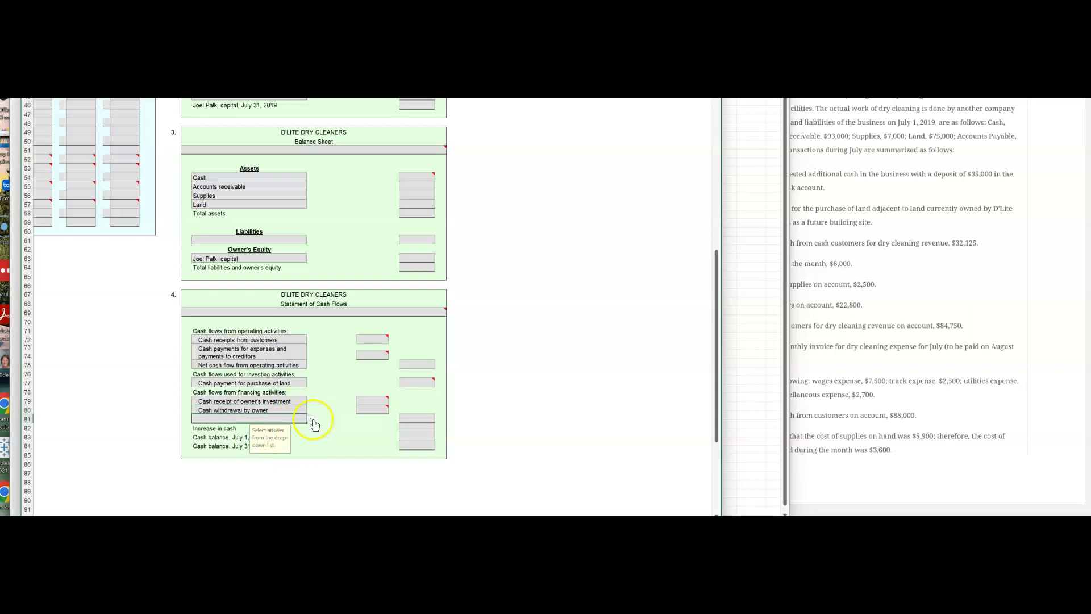
{"action": "left_click", "coordinate": [312, 419]}
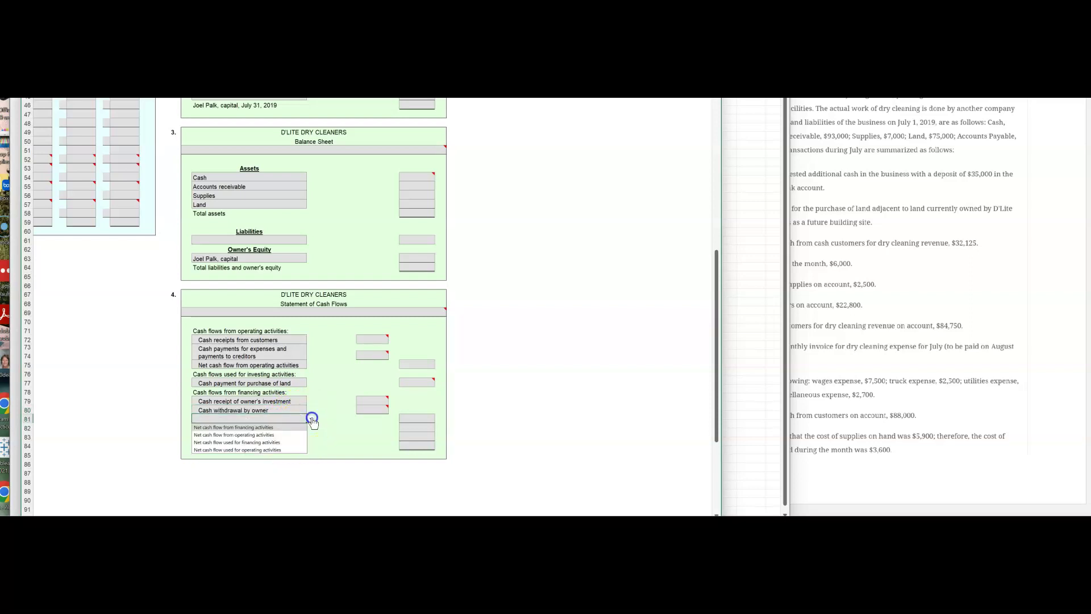
{"action": "left_click", "coordinate": [258, 442]}
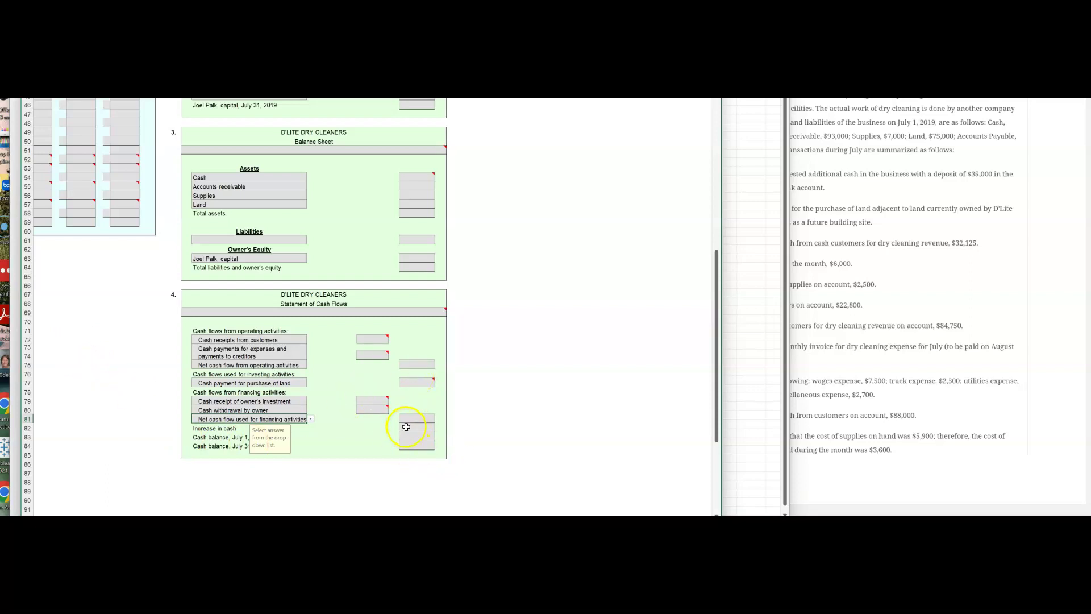
Step: Set the Statement of Cash Flows date heading to For the Month Ended July 31, 2019, and return to the transactions table
{"action": "left_click", "coordinate": [339, 312]}
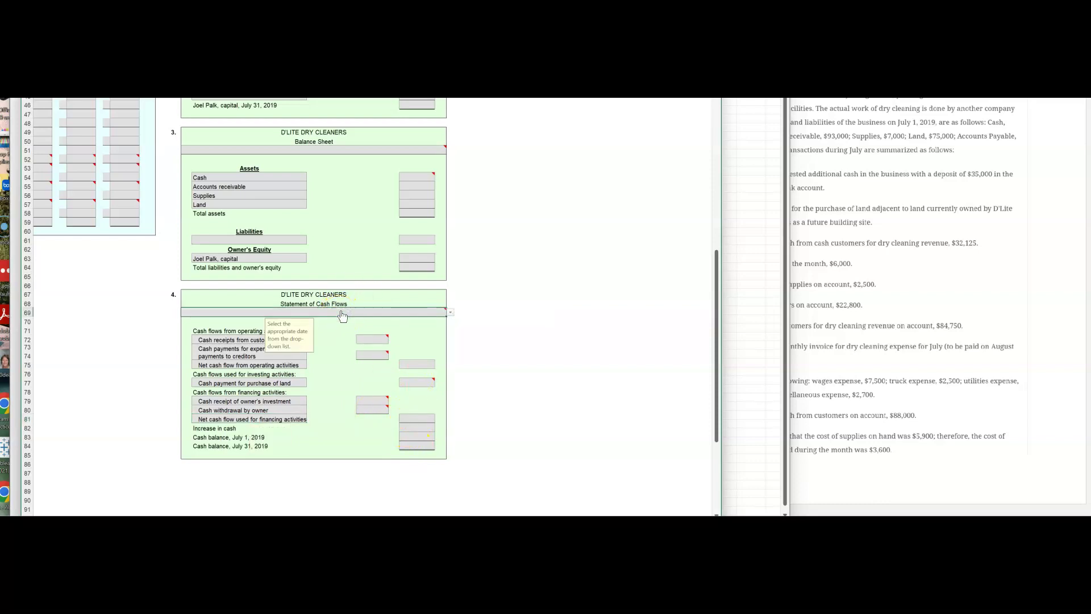
{"action": "key", "text": "alt+Down"}
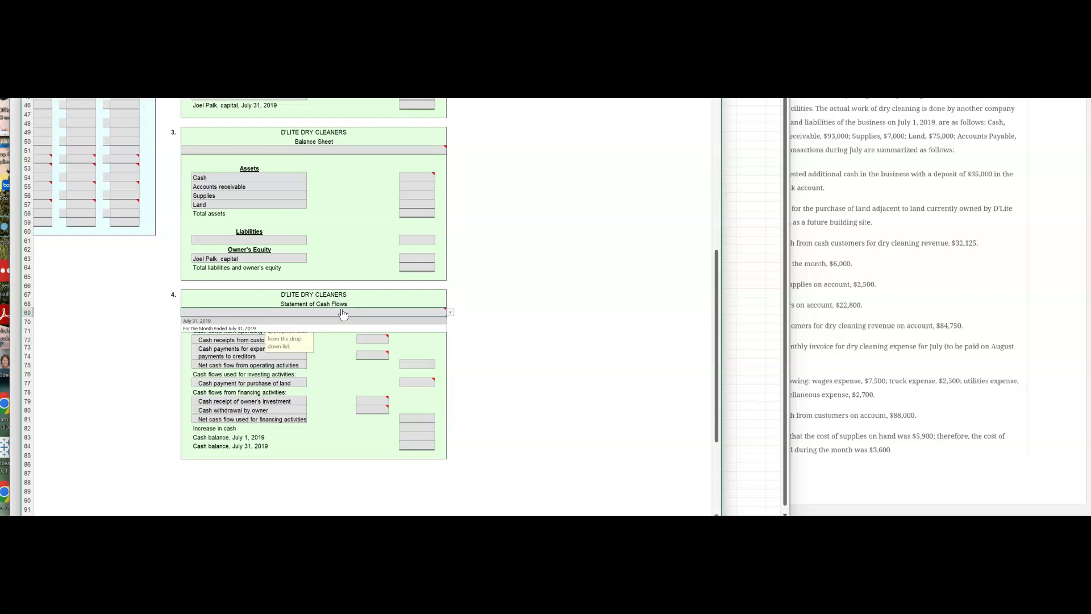
{"action": "left_click", "coordinate": [250, 331]}
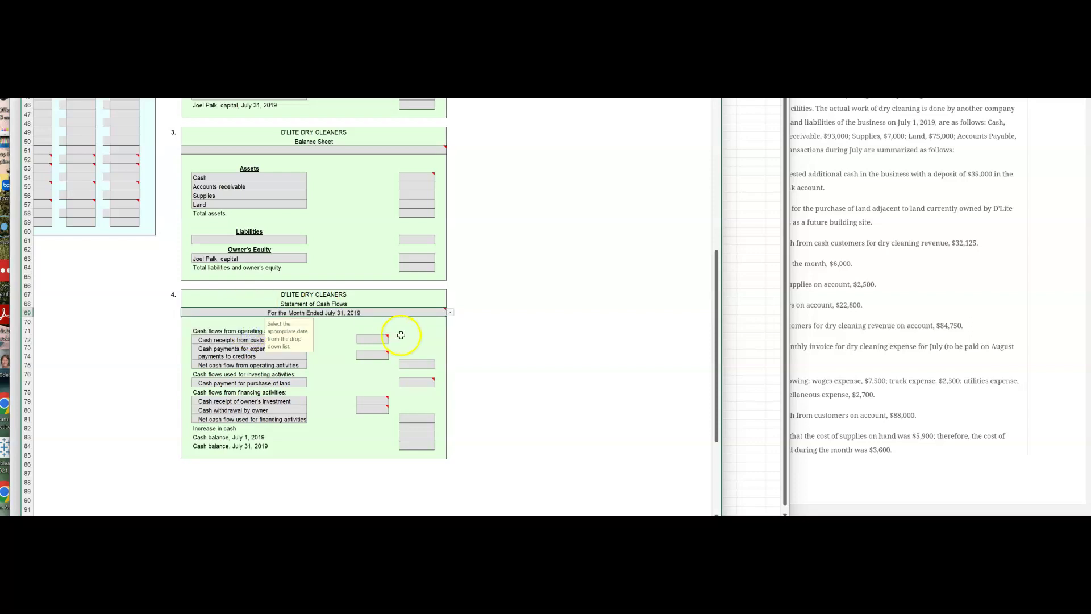
{"action": "left_click", "coordinate": [369, 330]}
{"action": "scroll", "coordinate": [258, 346], "scroll_direction": "left", "scroll_amount": 5}
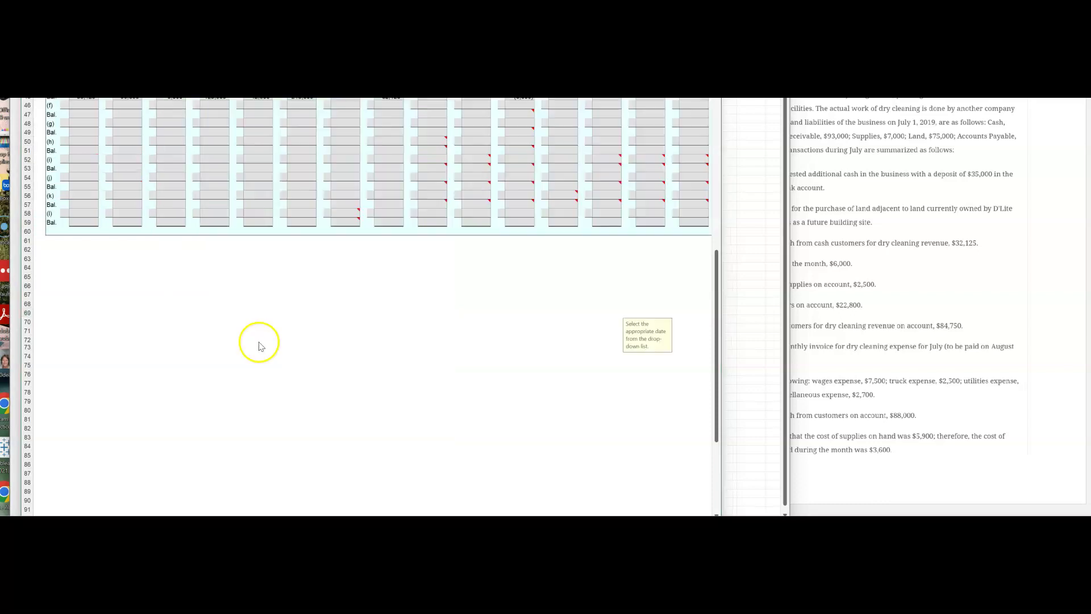
{"action": "scroll", "coordinate": [258, 346], "scroll_direction": "up", "scroll_amount": 4}
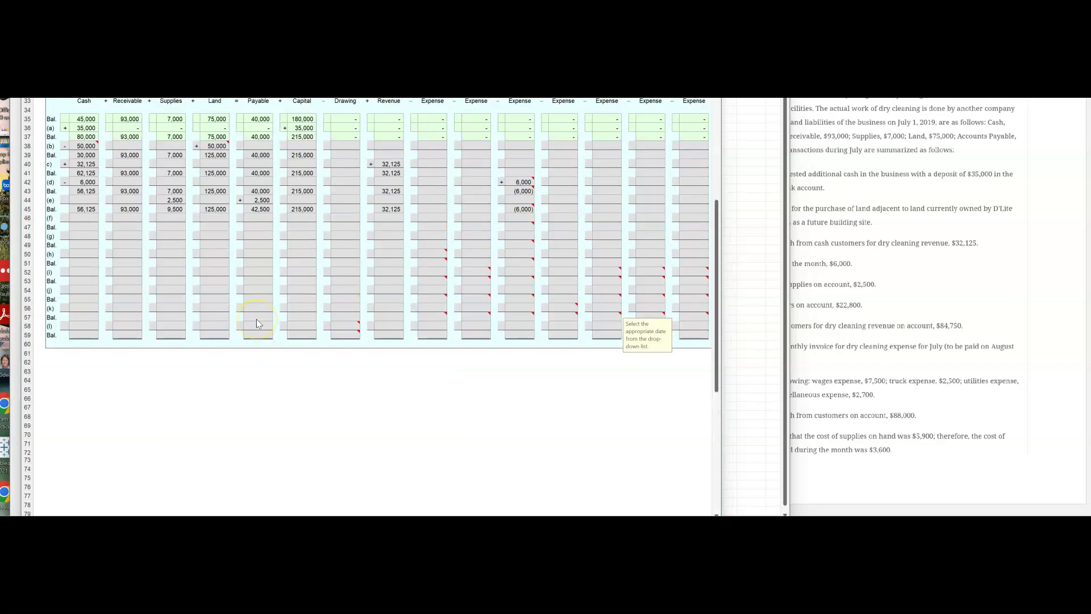